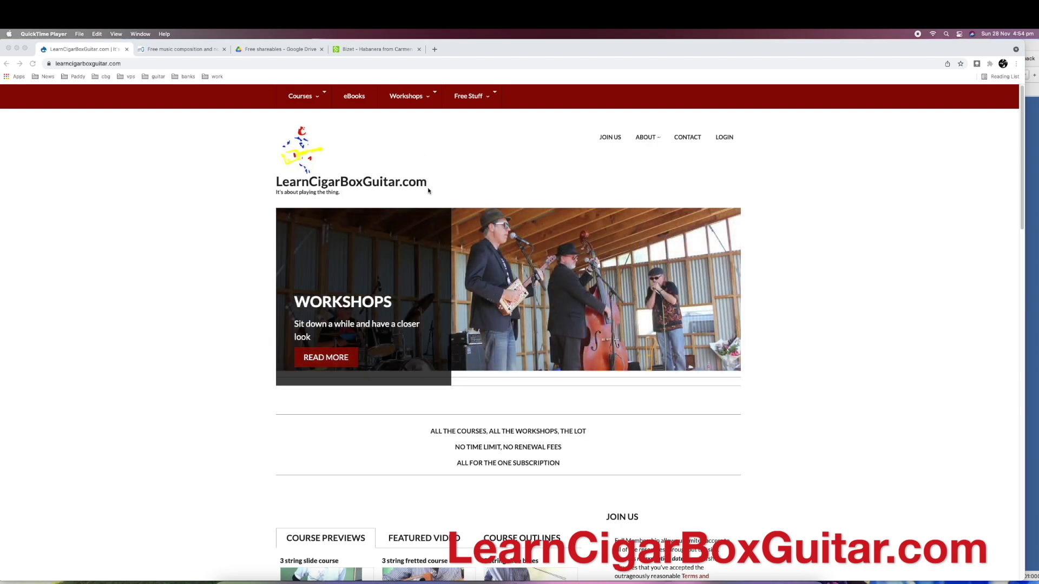
Switch Chrome to the MuseScore.org tab offering the MuseScore 3.6.2 download
{"action": "left_click", "coordinate": [193, 54]}
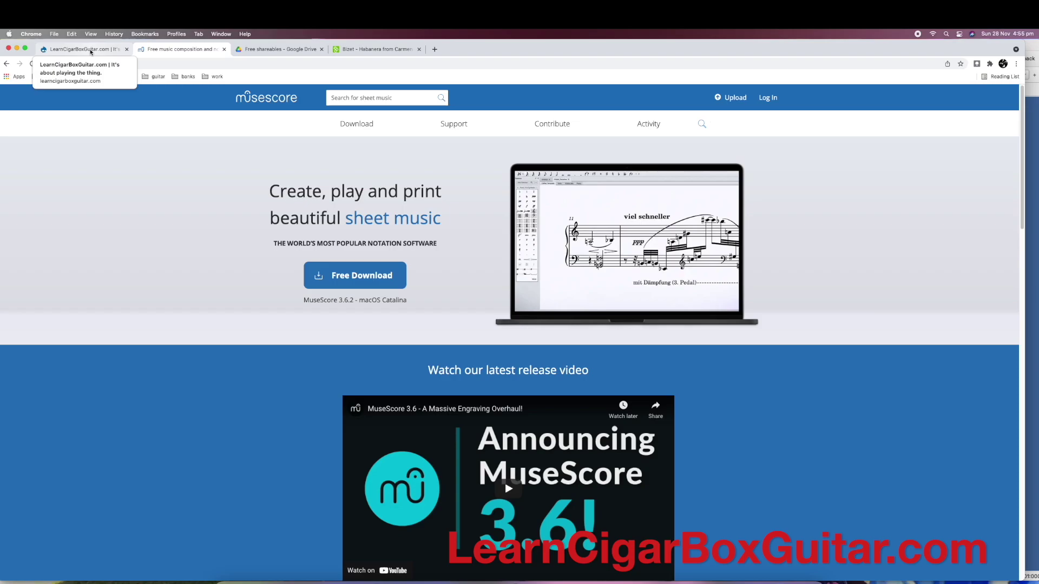
Go from LearnCigarBoxGuitar.com's TAB templates page to the 3-string-template.mscz file in Google Drive
{"action": "left_click", "coordinate": [91, 51]}
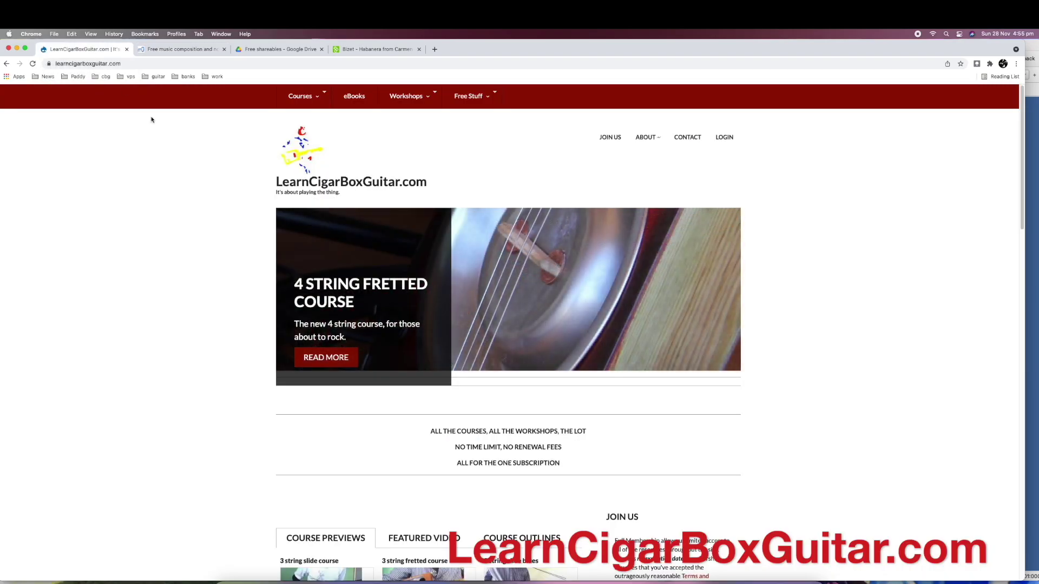
{"action": "mouse_move", "coordinate": [476, 102]}
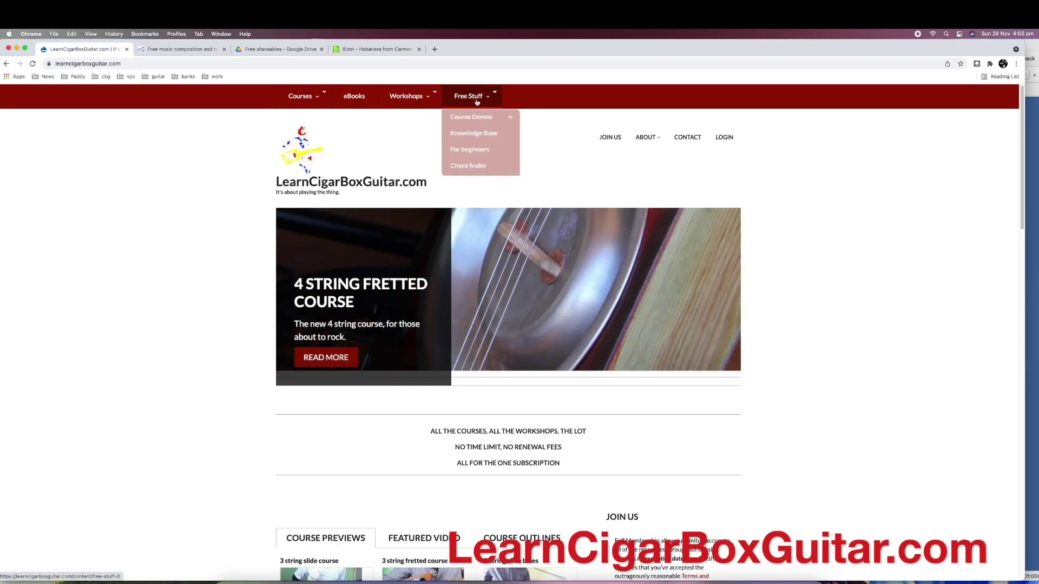
{"action": "left_click", "coordinate": [485, 280]}
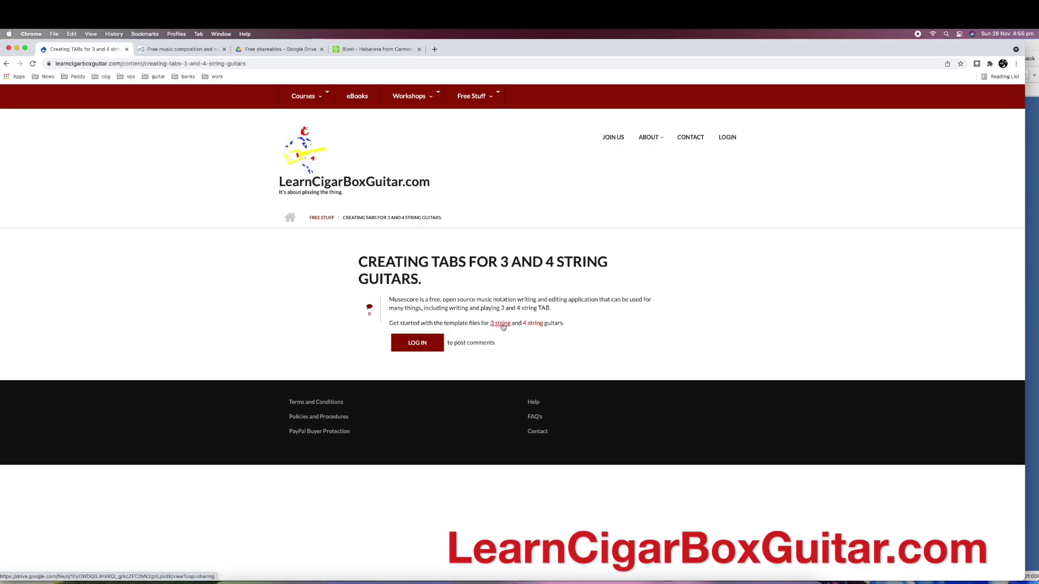
{"action": "left_click", "coordinate": [502, 325]}
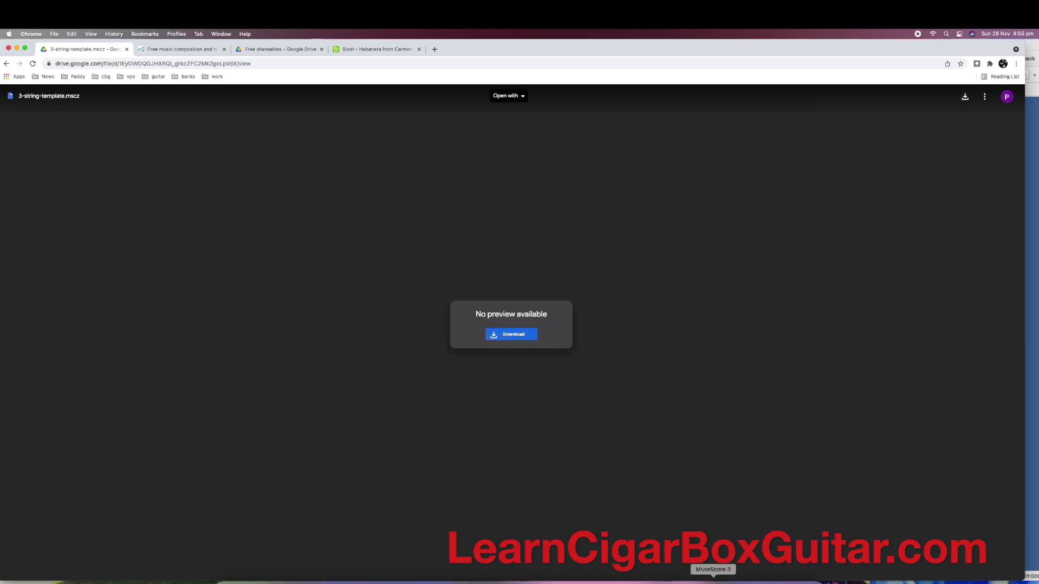
Bring MuseScore 3 to the front from the dock
{"action": "left_click", "coordinate": [713, 583]}
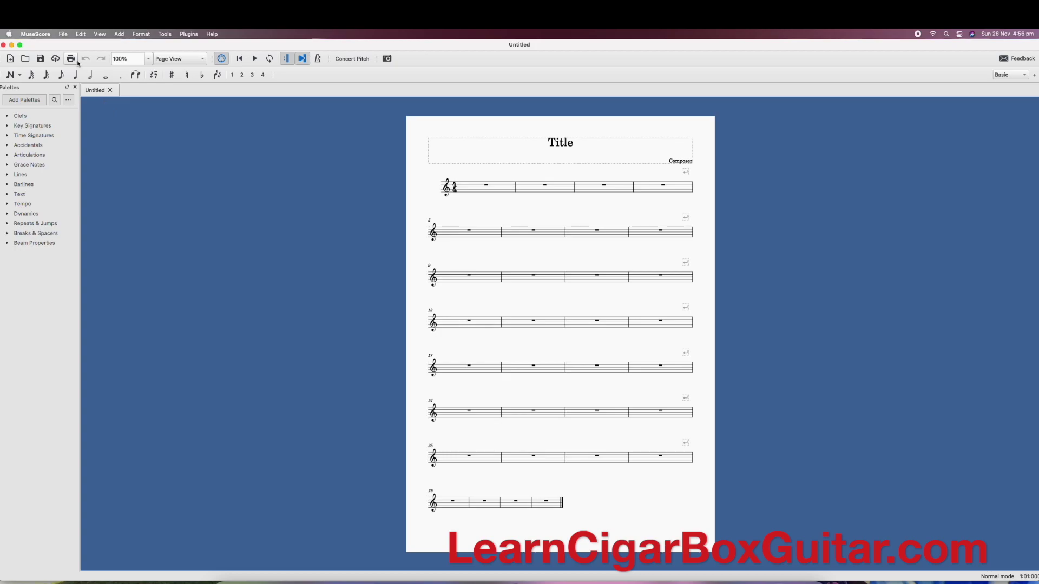
Open 3-string-template.mscz from the recent files list
{"action": "left_click", "coordinate": [63, 34]}
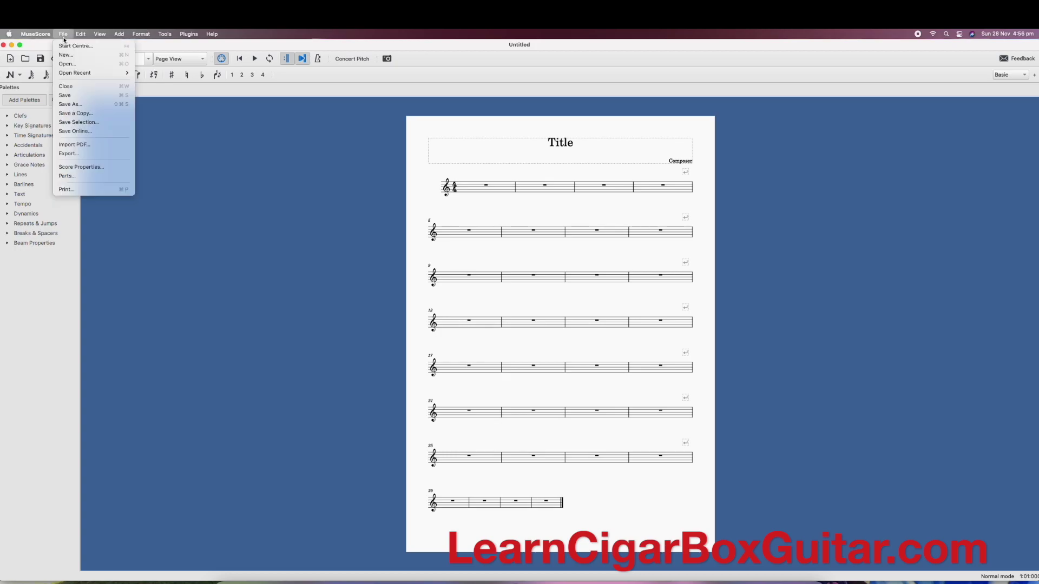
{"action": "mouse_move", "coordinate": [85, 73]}
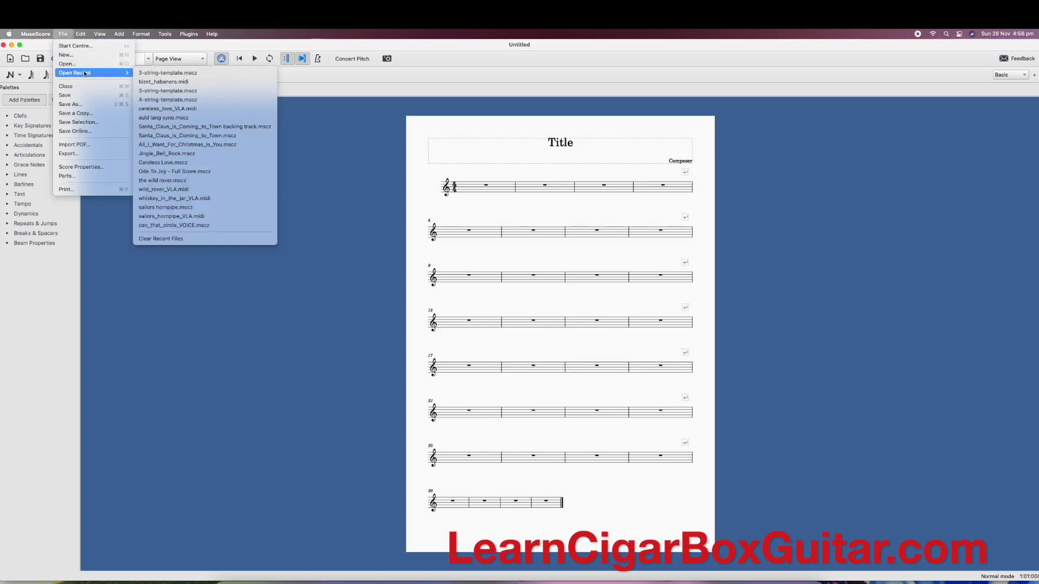
{"action": "left_click", "coordinate": [165, 72]}
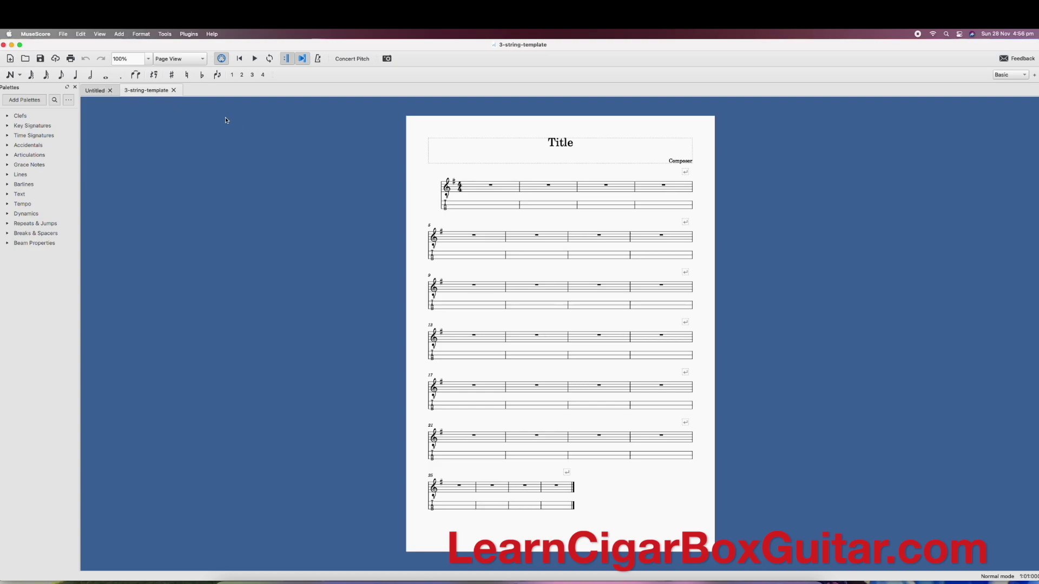
Enter bar 1's melody: a crotchet F#3, two quavers ending on G3, and a minim B3
{"action": "key", "text": "n"}
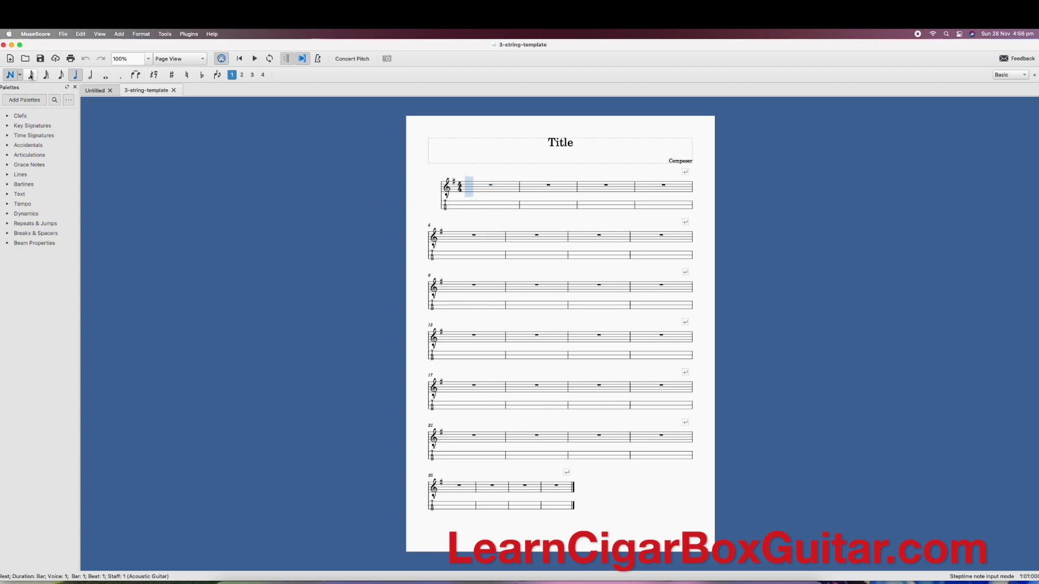
{"action": "left_click", "coordinate": [61, 75]}
{"action": "left_click", "coordinate": [91, 79]}
{"action": "left_click", "coordinate": [75, 77]}
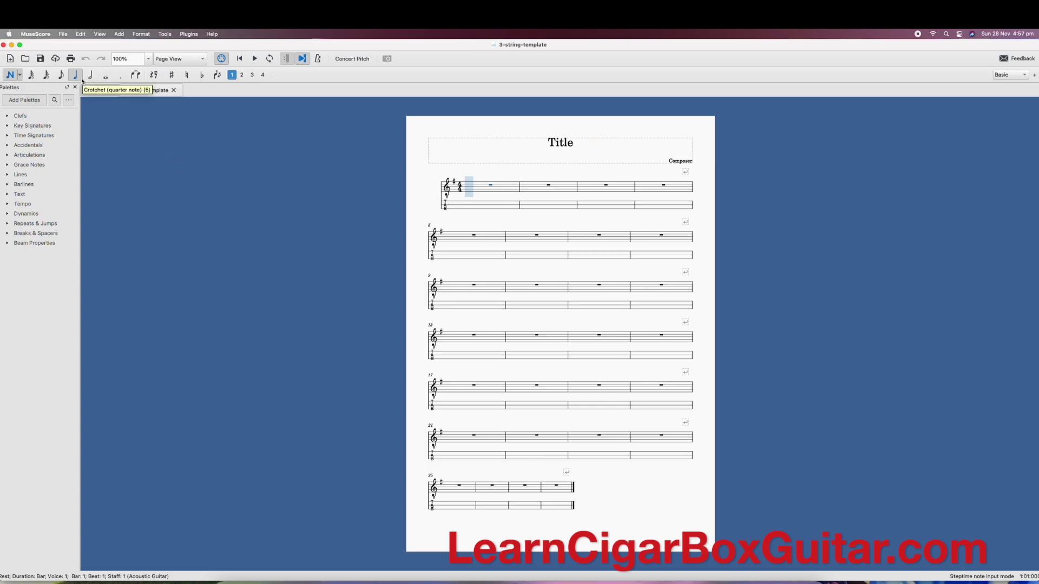
{"action": "left_click", "coordinate": [471, 192]}
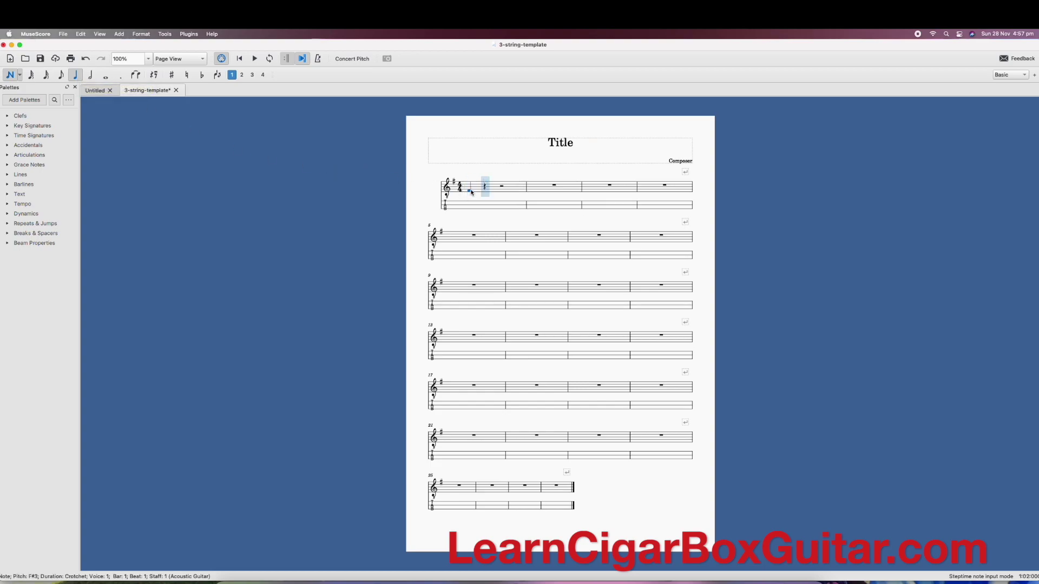
{"action": "left_click", "coordinate": [60, 75]}
{"action": "left_click", "coordinate": [481, 193]}
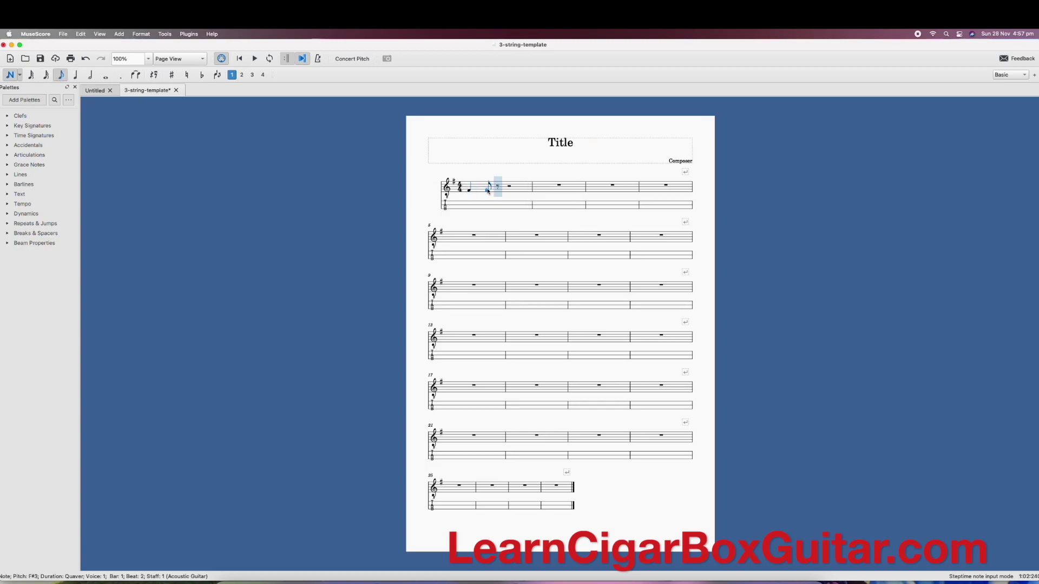
{"action": "left_click", "coordinate": [493, 191]}
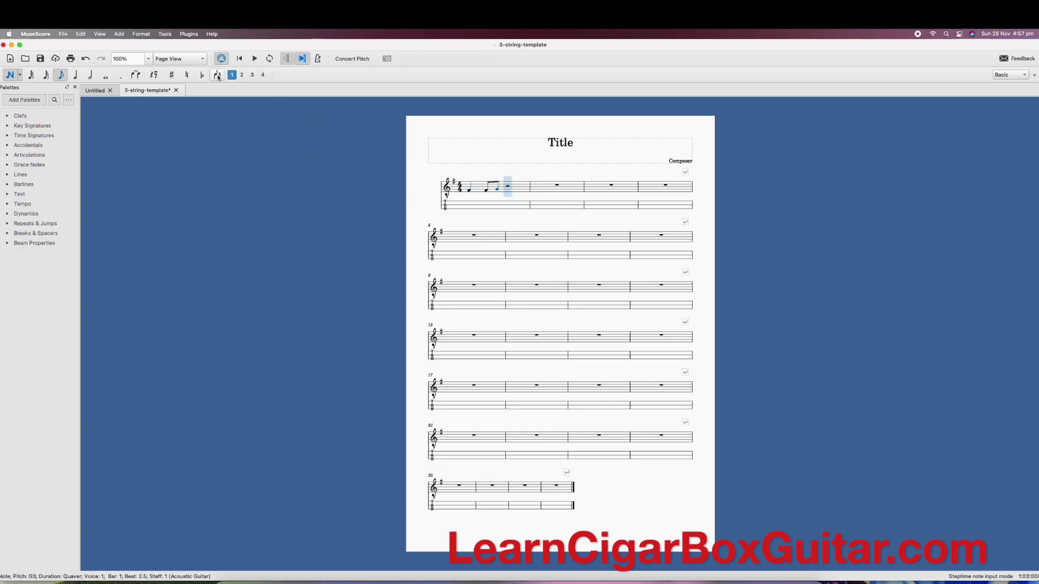
{"action": "left_click", "coordinate": [93, 79]}
{"action": "left_click", "coordinate": [519, 189]}
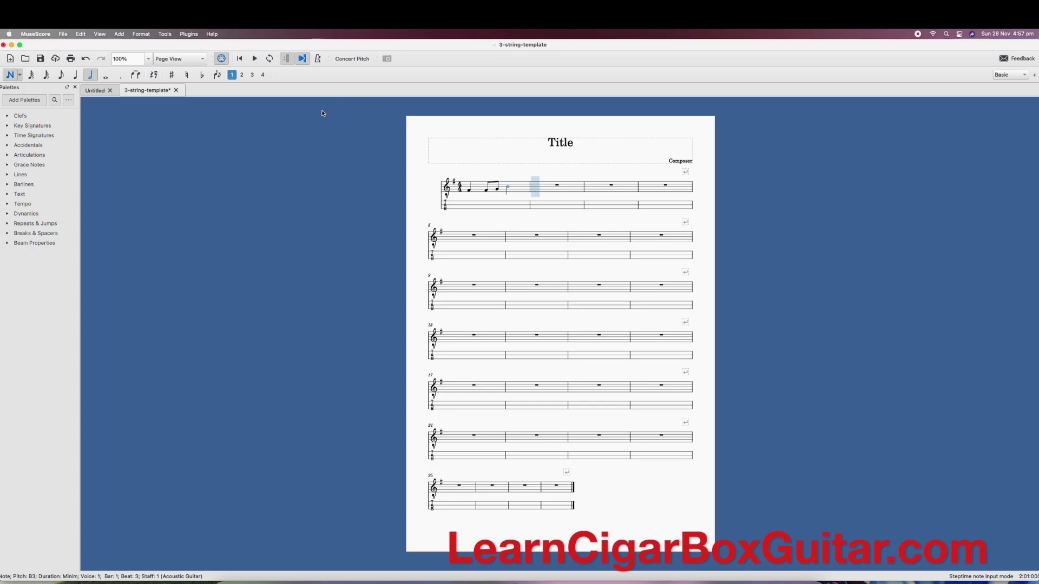
{"action": "key", "text": "Escape"}
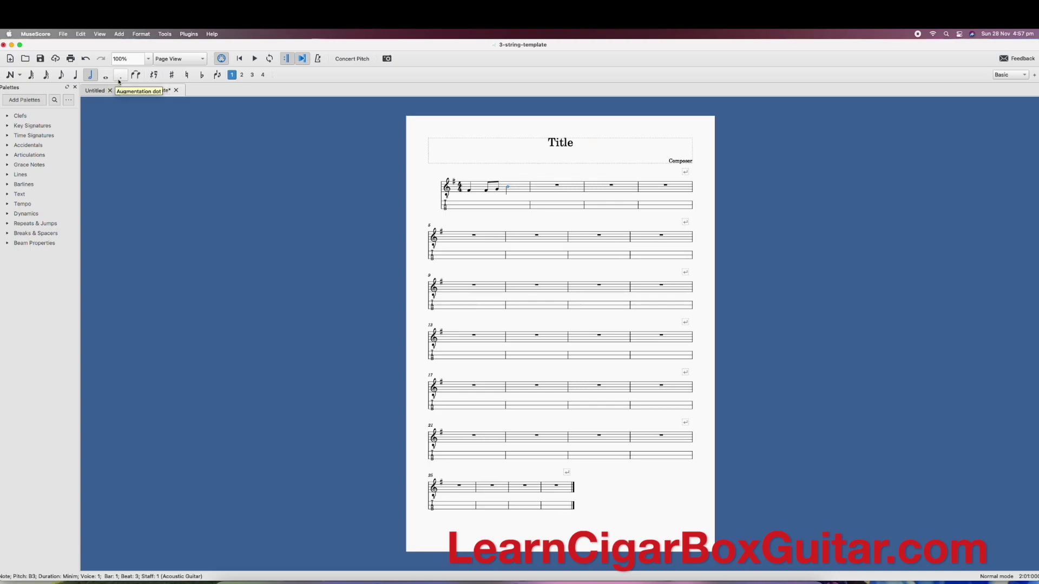
Turn the beat-3 minim B3 into a rest, trying crotchet and quaver lengths before settling on minim
{"action": "left_click", "coordinate": [154, 77]}
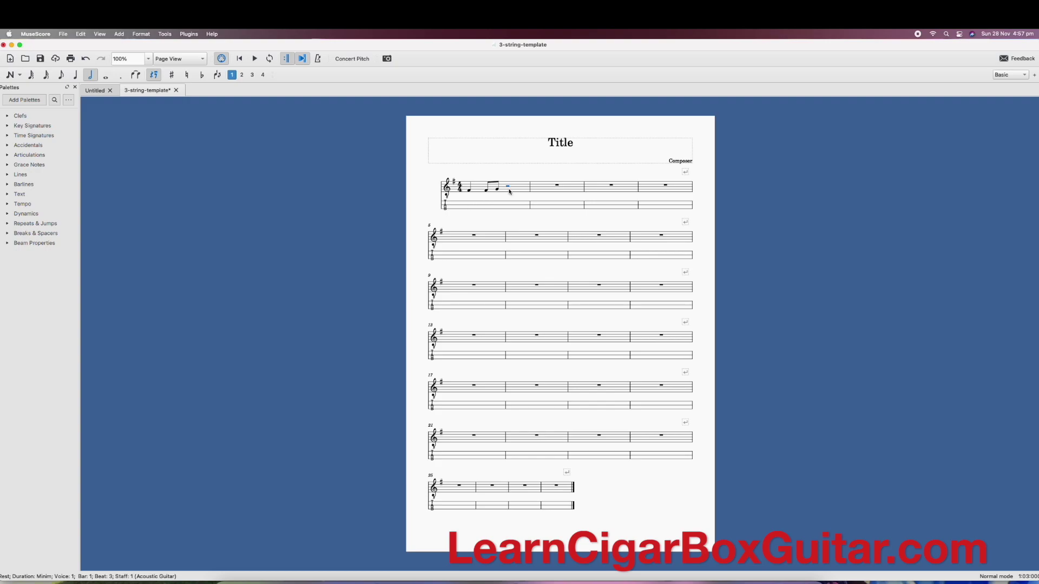
{"action": "left_click", "coordinate": [75, 76]}
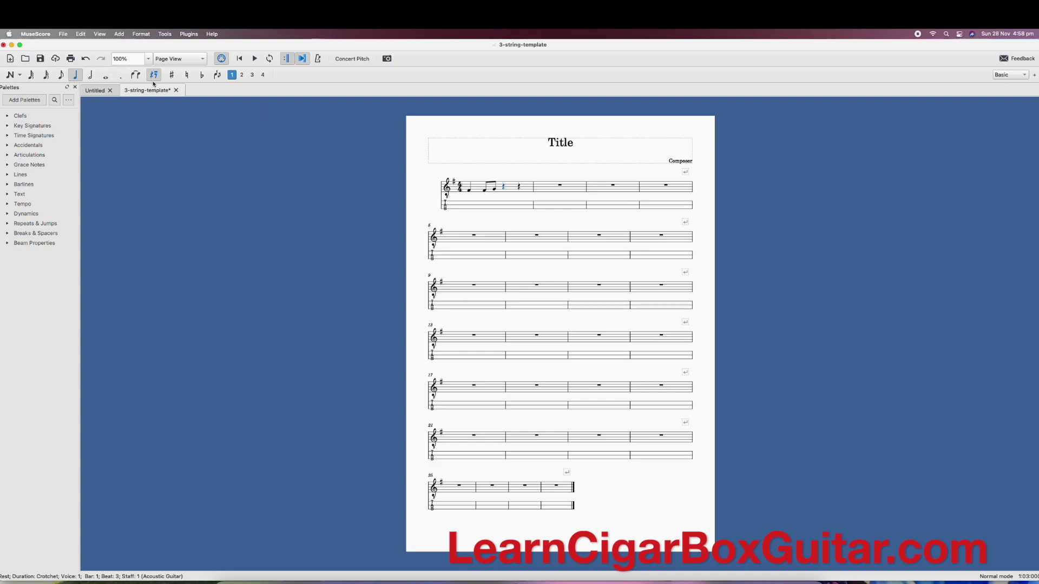
{"action": "left_click", "coordinate": [62, 75]}
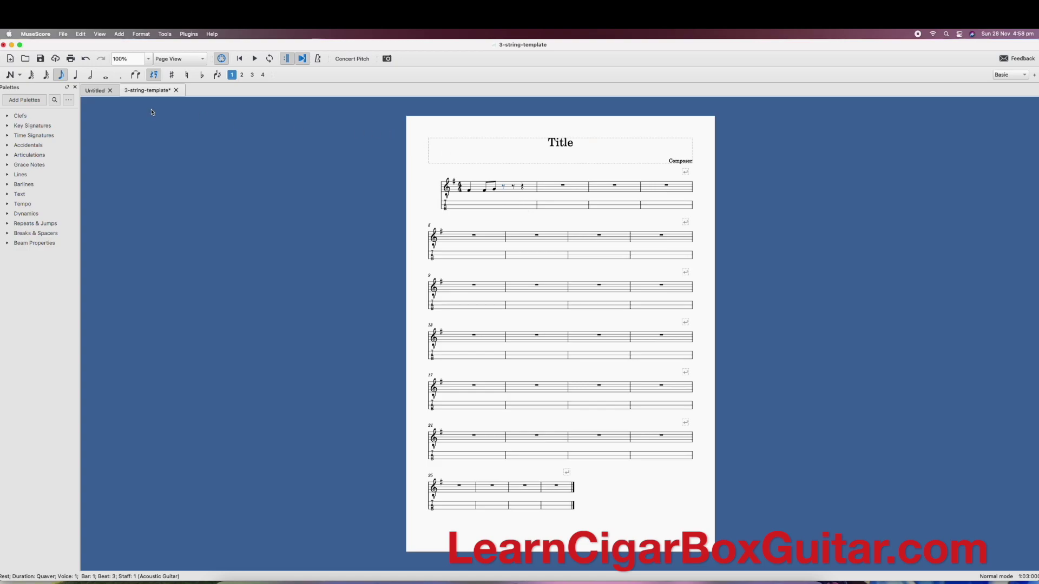
{"action": "left_click", "coordinate": [91, 75]}
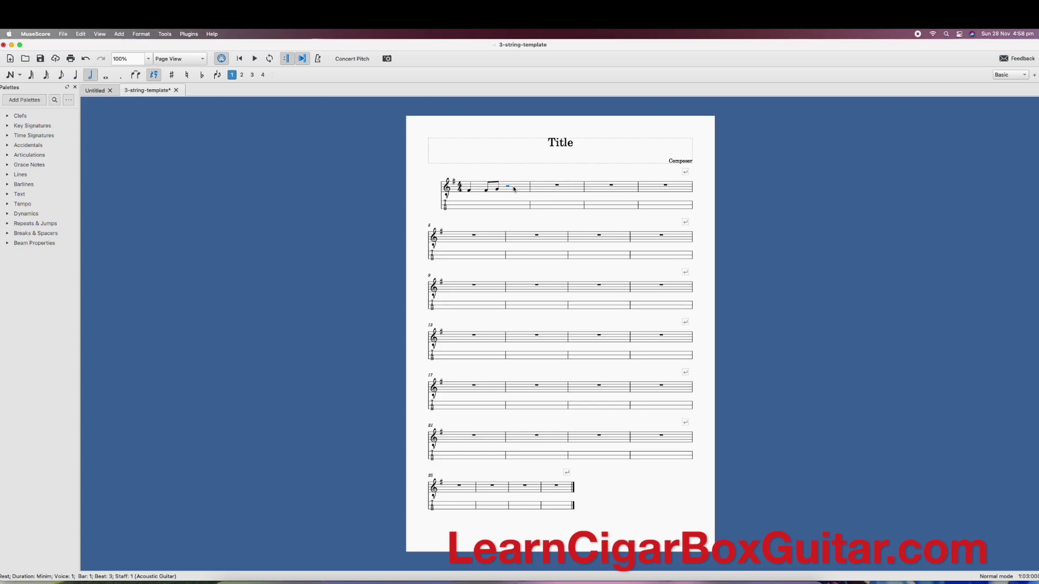
Undo the rest and re-enter the minim B3 on beat 3 of bar 1
{"action": "key", "text": "super+z"}
{"action": "key", "text": "super+z"}
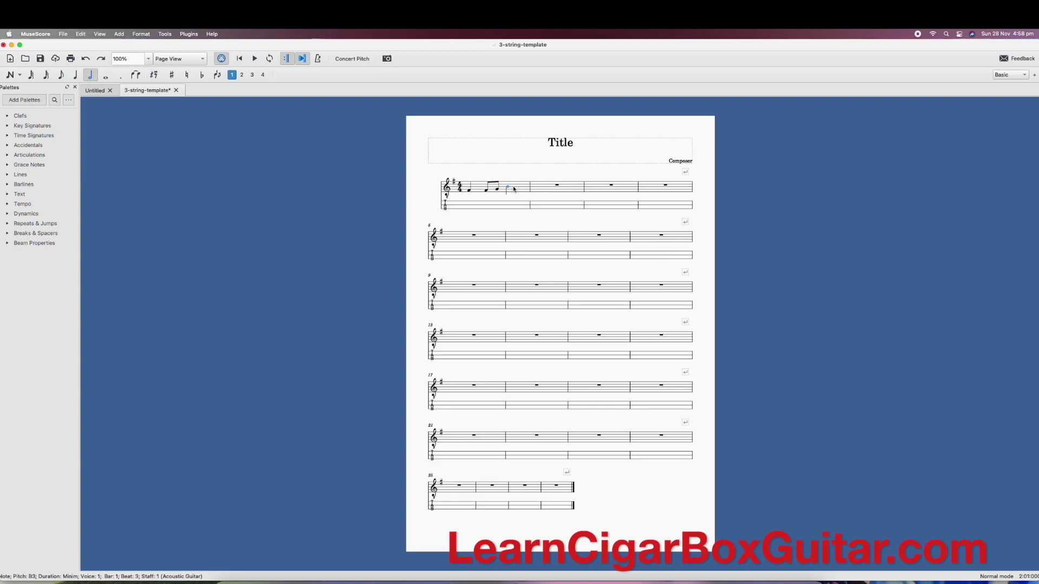
{"action": "key", "text": "n"}
{"action": "left_click", "coordinate": [514, 188]}
{"action": "key", "text": "Escape"}
Copy bar 1 into the tab staff, producing fret numbers 4, 4, 0 and 4
{"action": "key", "text": "shift+super+Home"}
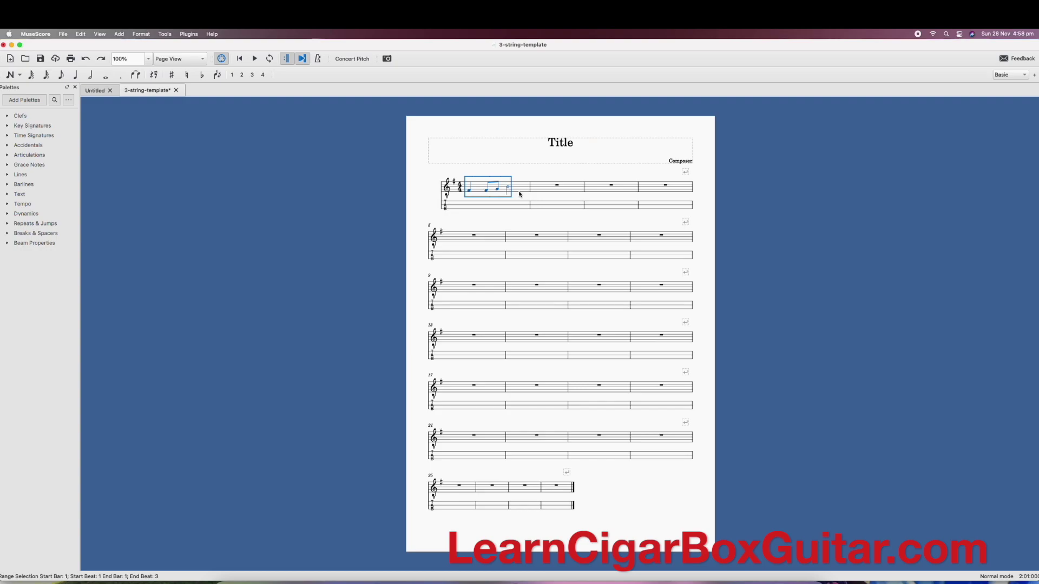
{"action": "left_click", "coordinate": [512, 206]}
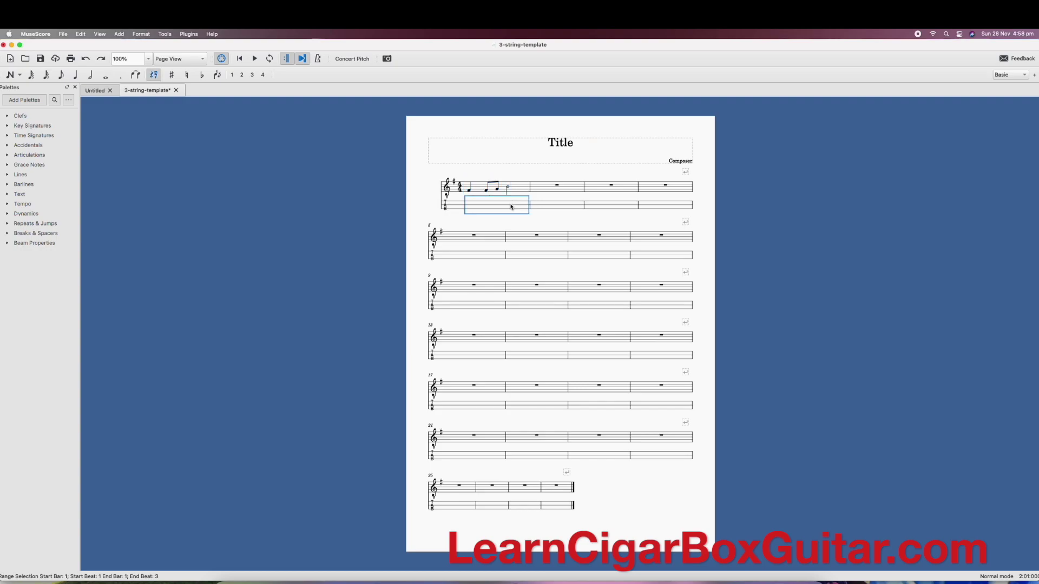
{"action": "key", "text": "super+v"}
{"action": "left_click", "coordinate": [534, 223]}
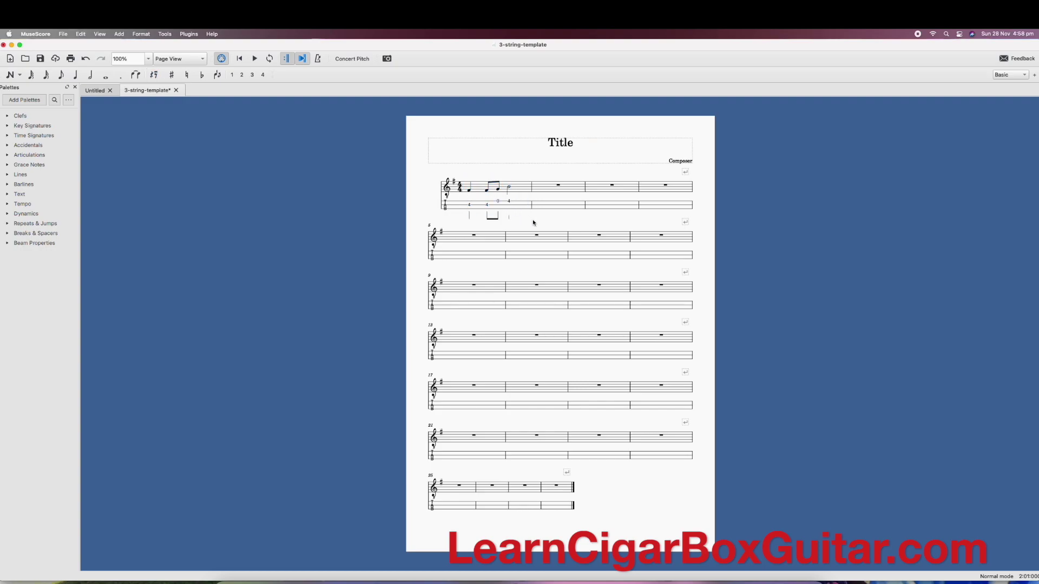
Delete bar 1's melody notes and tab fret numbers, leaving the template empty
{"action": "left_click", "coordinate": [477, 189]}
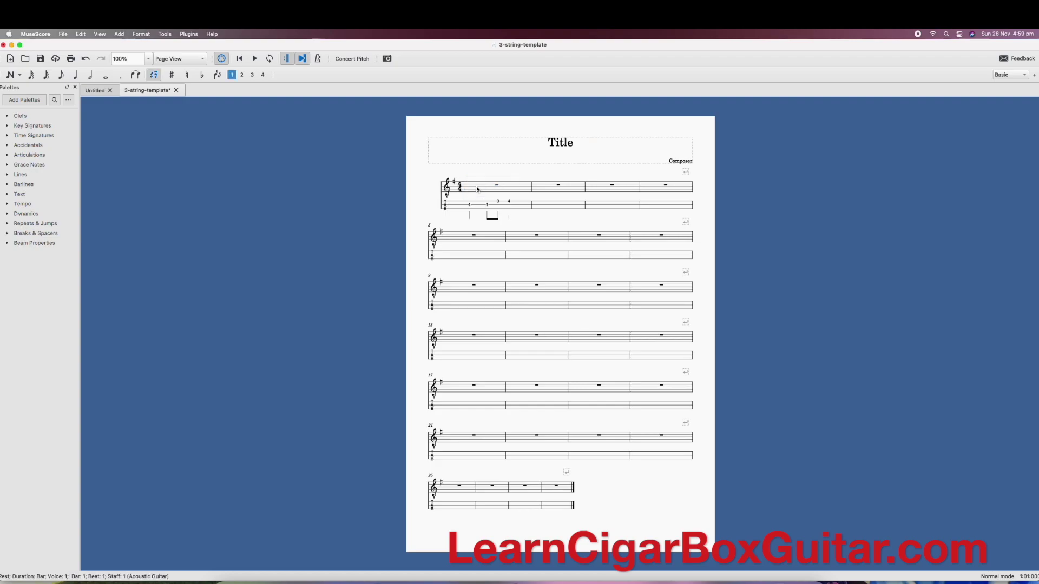
{"action": "left_click", "coordinate": [480, 205]}
{"action": "key", "text": "Delete"}
{"action": "left_click", "coordinate": [485, 189]}
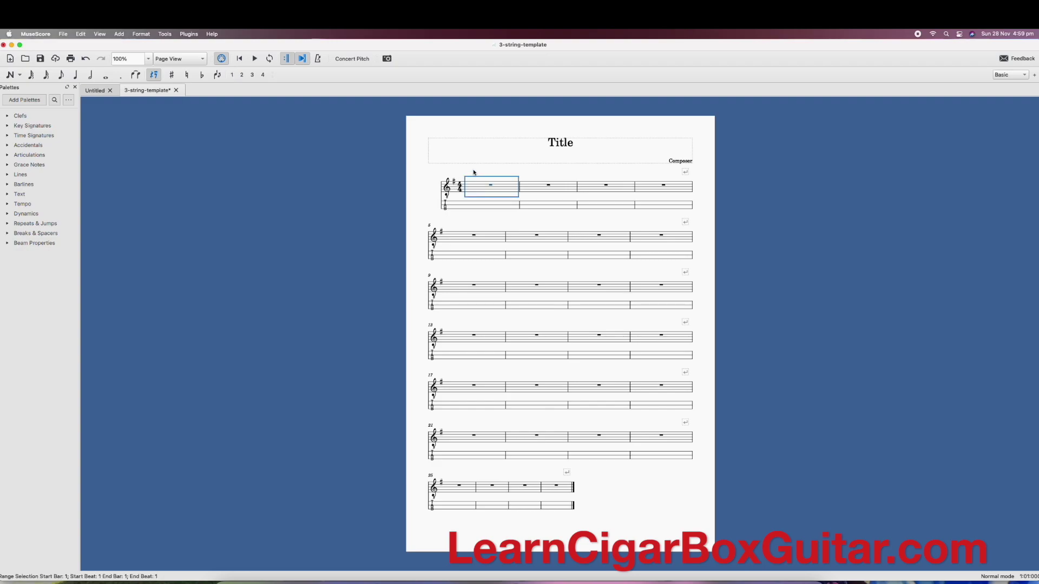
{"action": "key", "text": "Escape"}
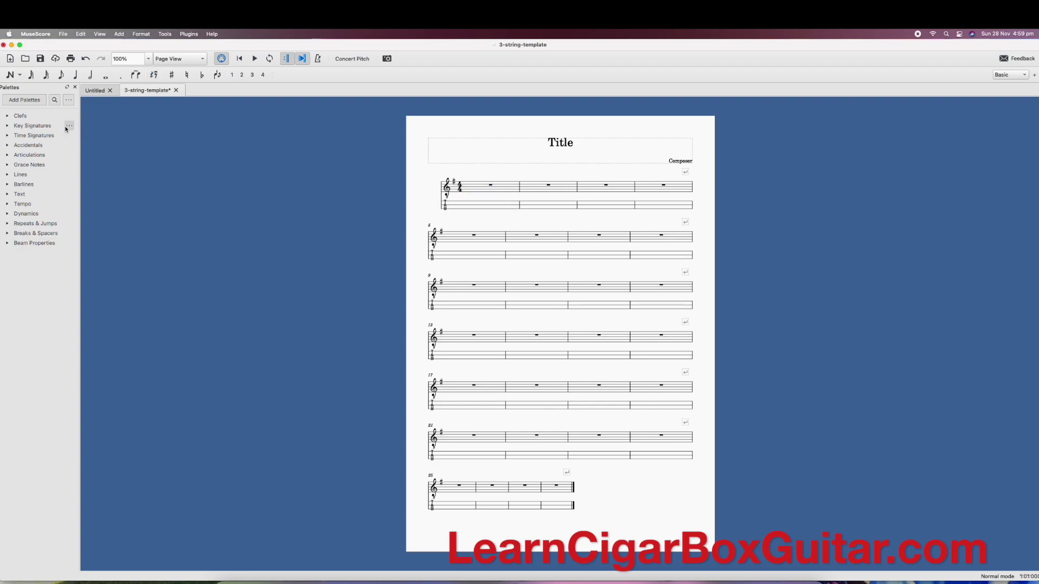
Expand the Key Signatures palette, try a key signature, and select the first bar
{"action": "left_click", "coordinate": [9, 126]}
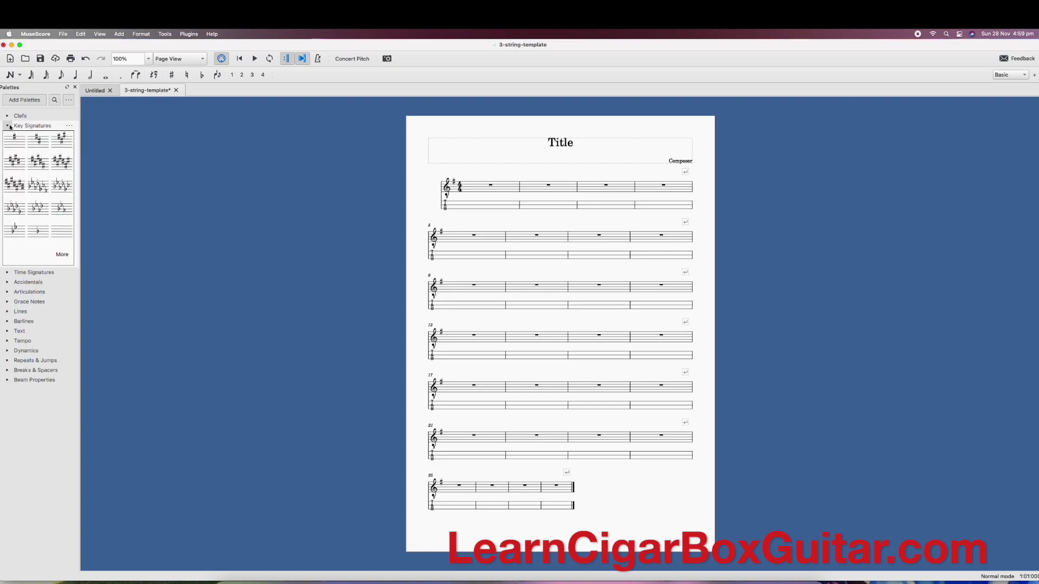
{"action": "left_click", "coordinate": [16, 167]}
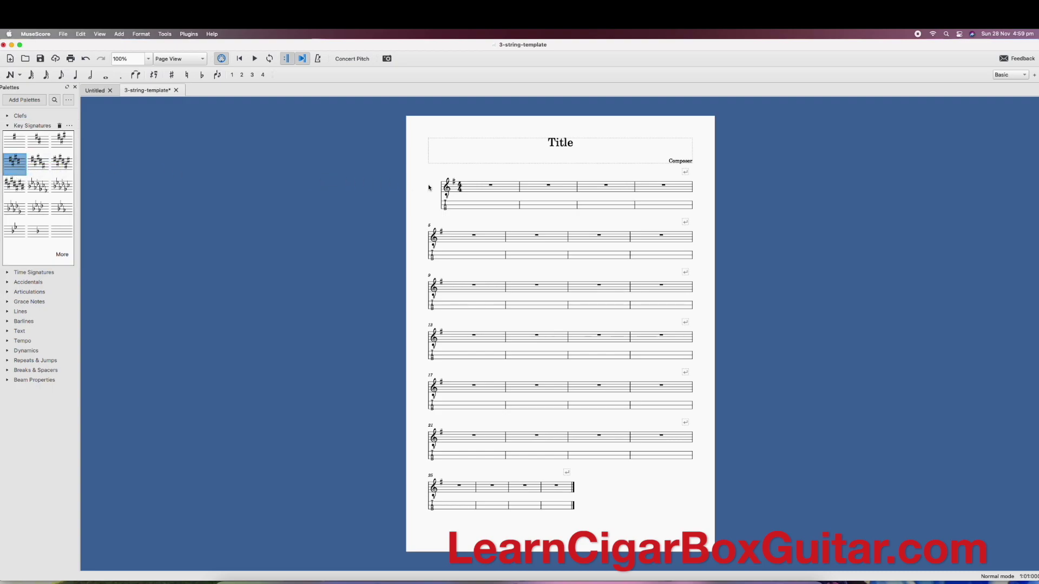
{"action": "left_click", "coordinate": [489, 187]}
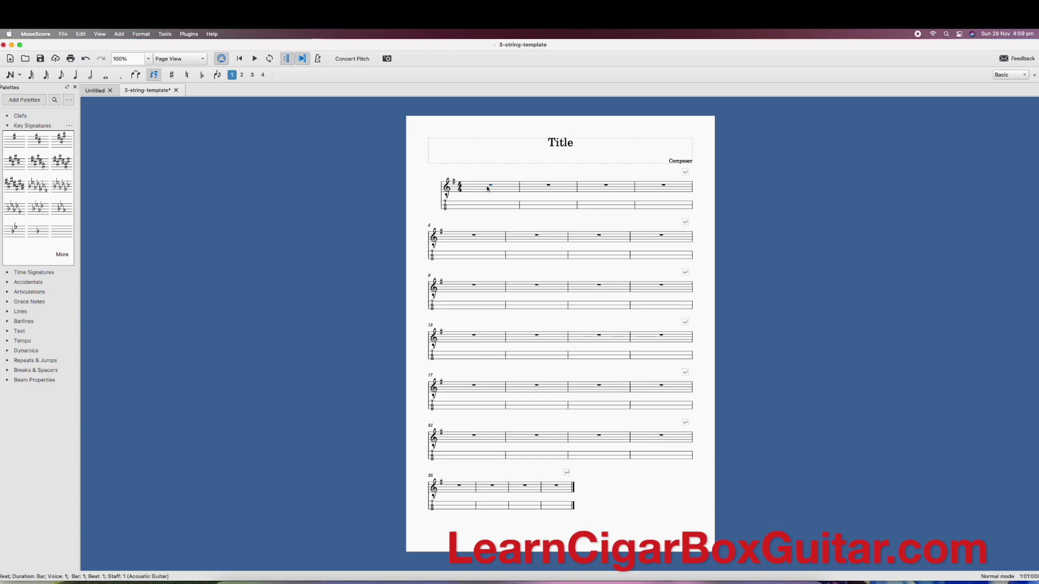
{"action": "left_click", "coordinate": [484, 188]}
Select the whole score and apply the four-sharp E major key signature
{"action": "key", "text": "super+shift+End"}
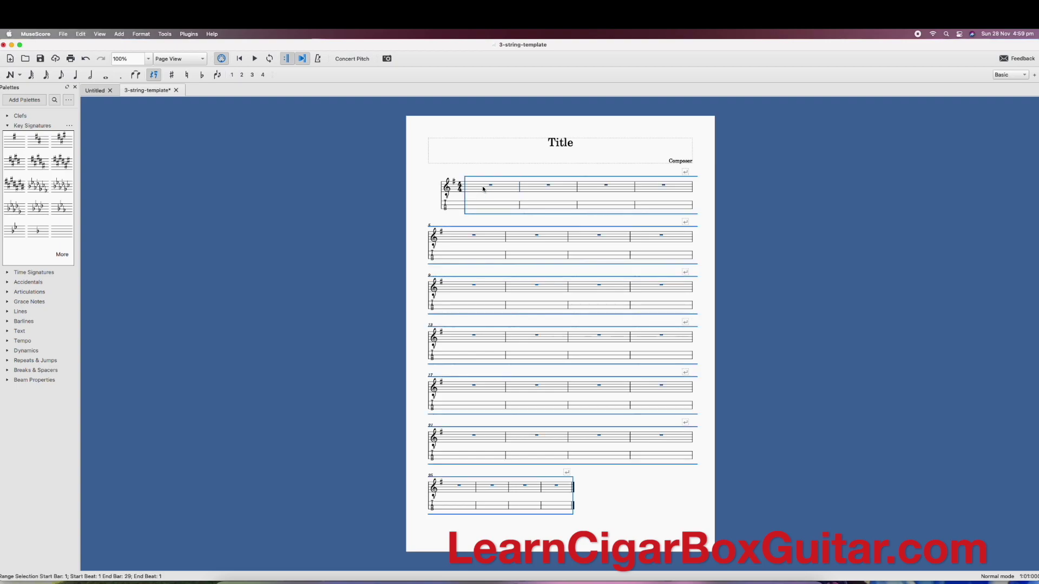
{"action": "left_click", "coordinate": [9, 168]}
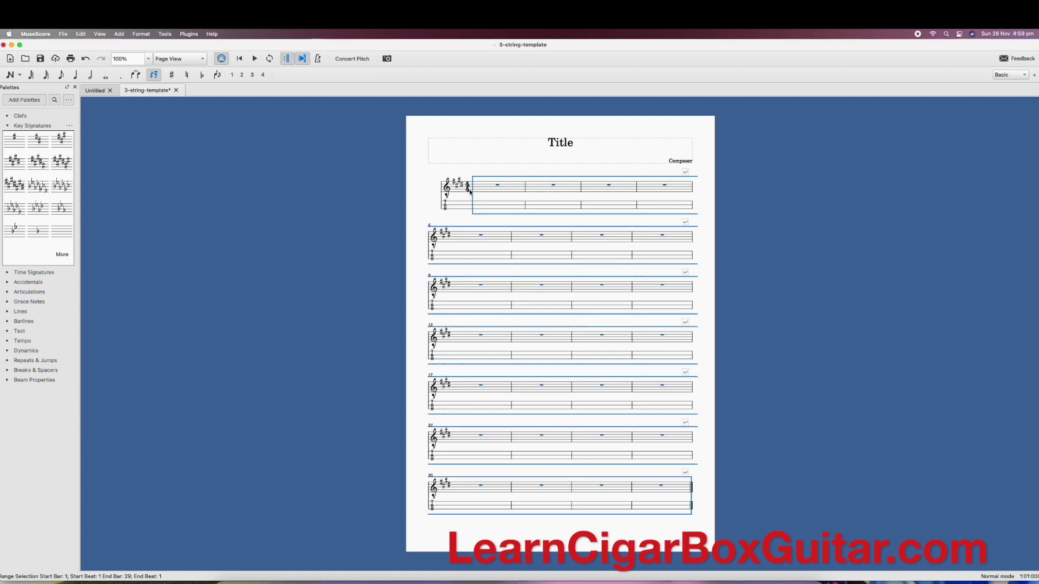
{"action": "left_click", "coordinate": [7, 274]}
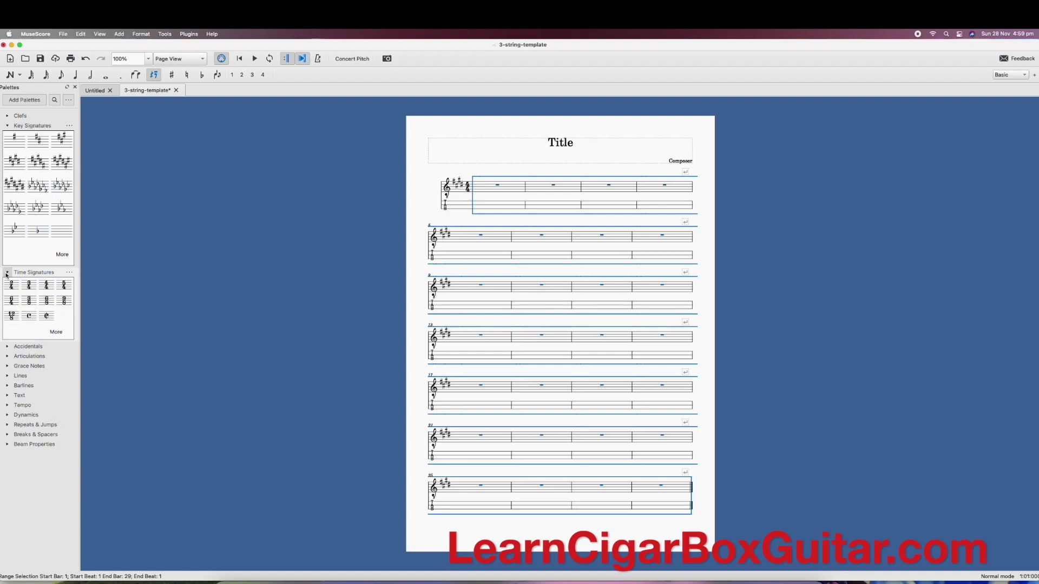
Collapse the Key Signatures and Time Signatures palettes
{"action": "left_click", "coordinate": [8, 125]}
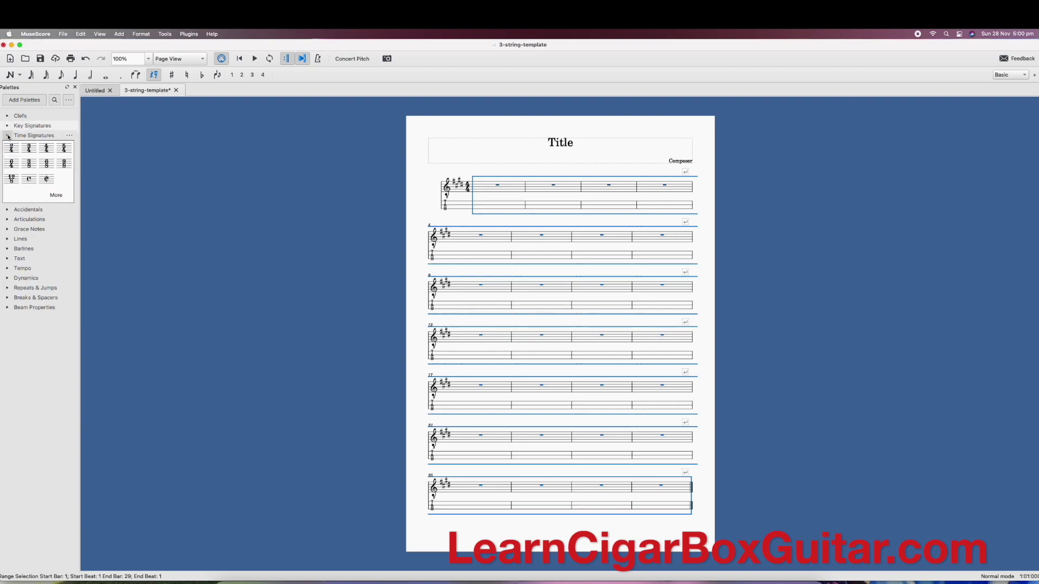
{"action": "left_click", "coordinate": [8, 136]}
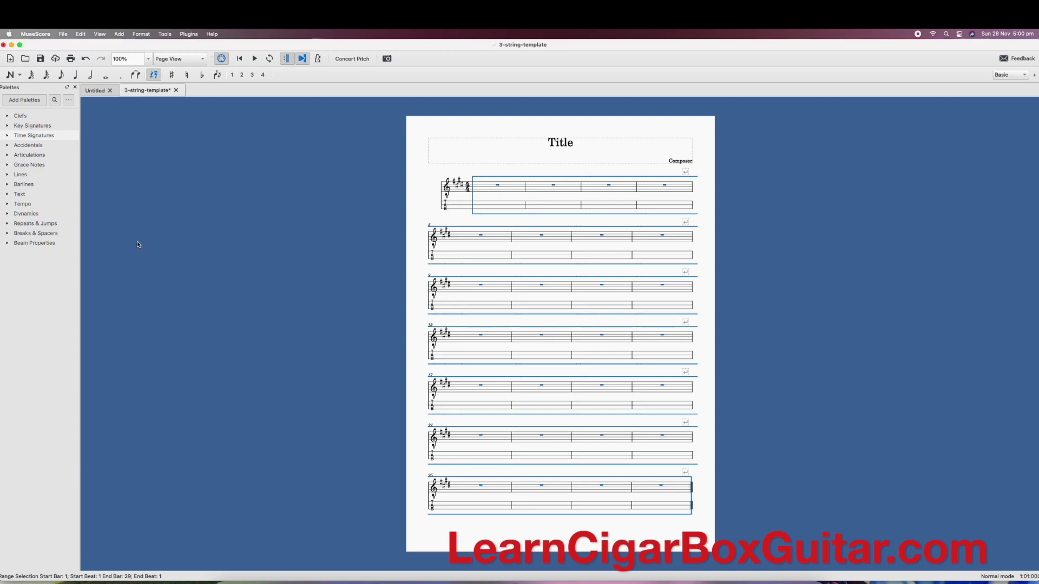
Add a trial line break after bar 2, then delete it to keep four bars per line
{"action": "left_click", "coordinate": [7, 235]}
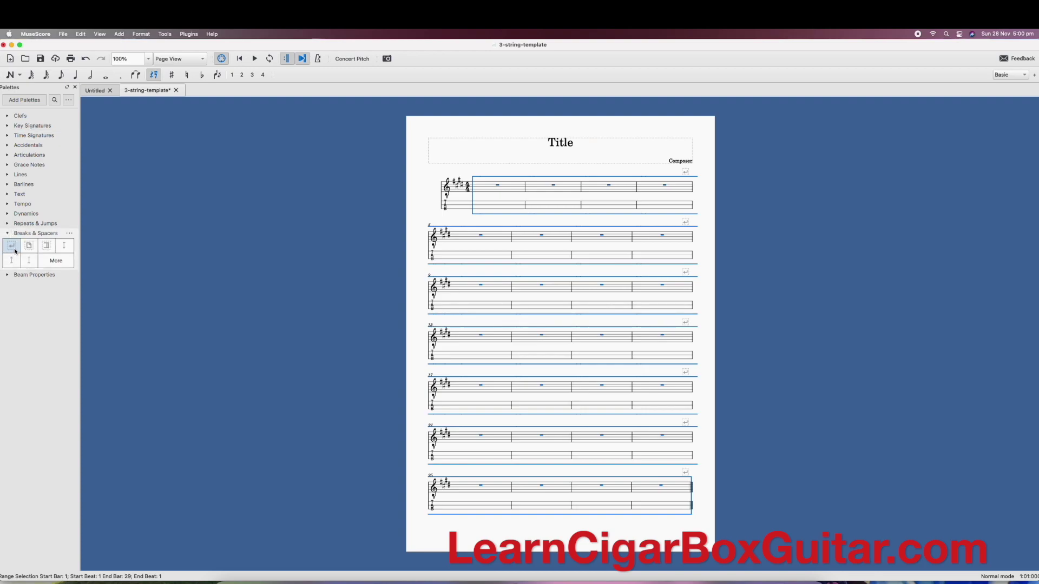
{"action": "left_click", "coordinate": [581, 189]}
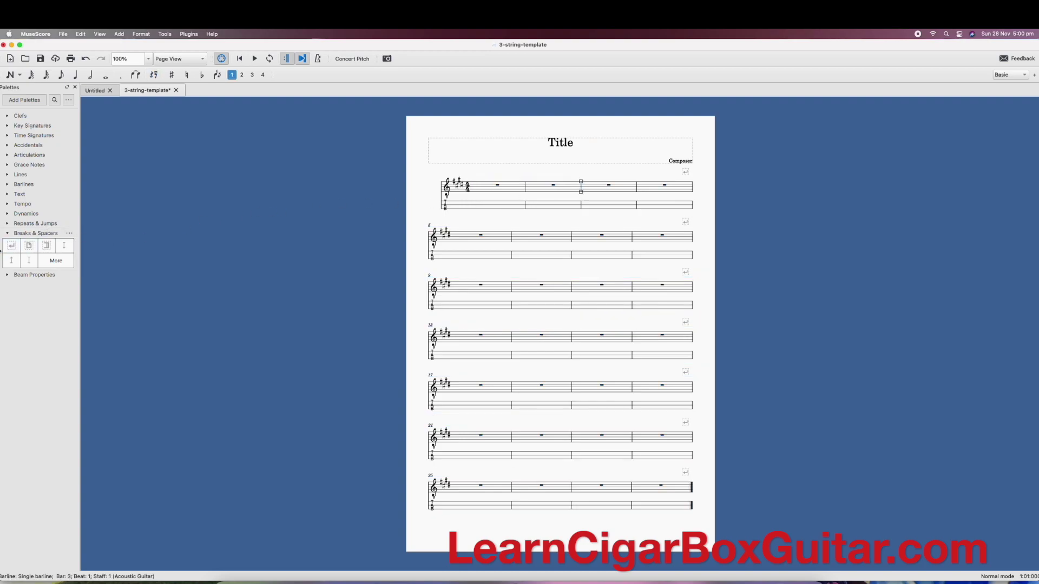
{"action": "left_click", "coordinate": [11, 245]}
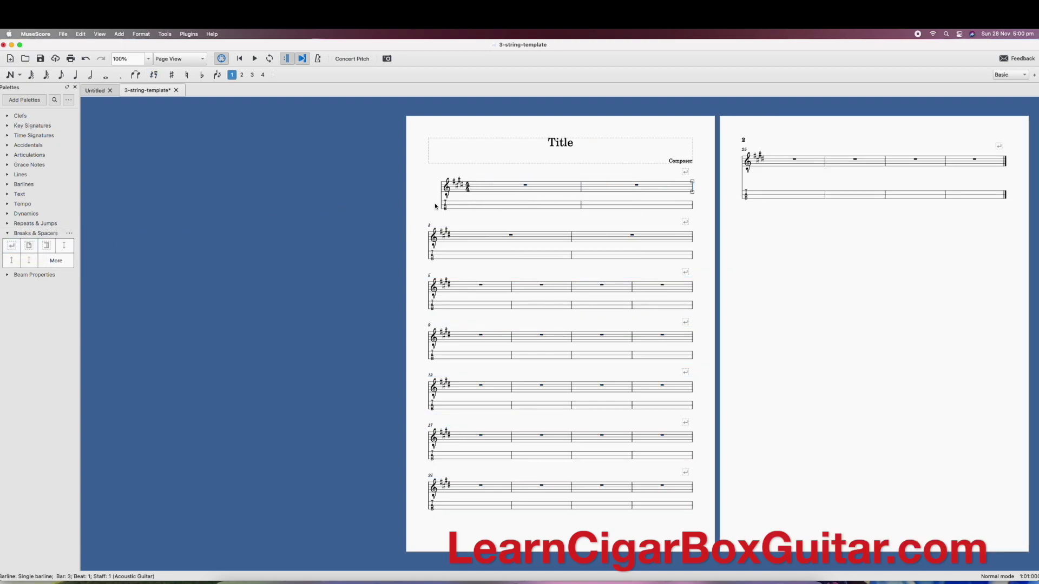
{"action": "left_click", "coordinate": [685, 172]}
{"action": "key", "text": "Delete"}
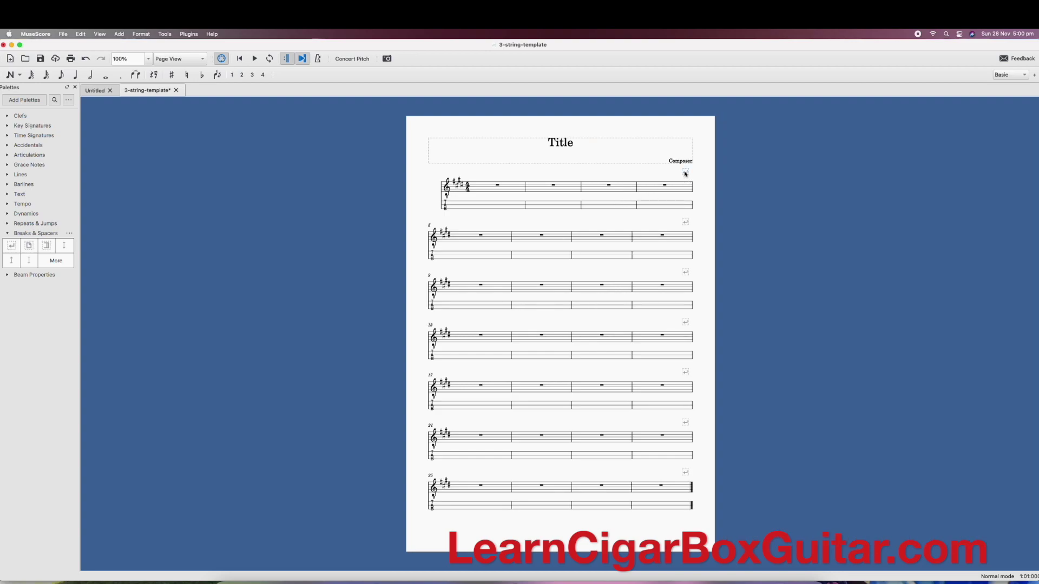
{"action": "left_click", "coordinate": [485, 188]}
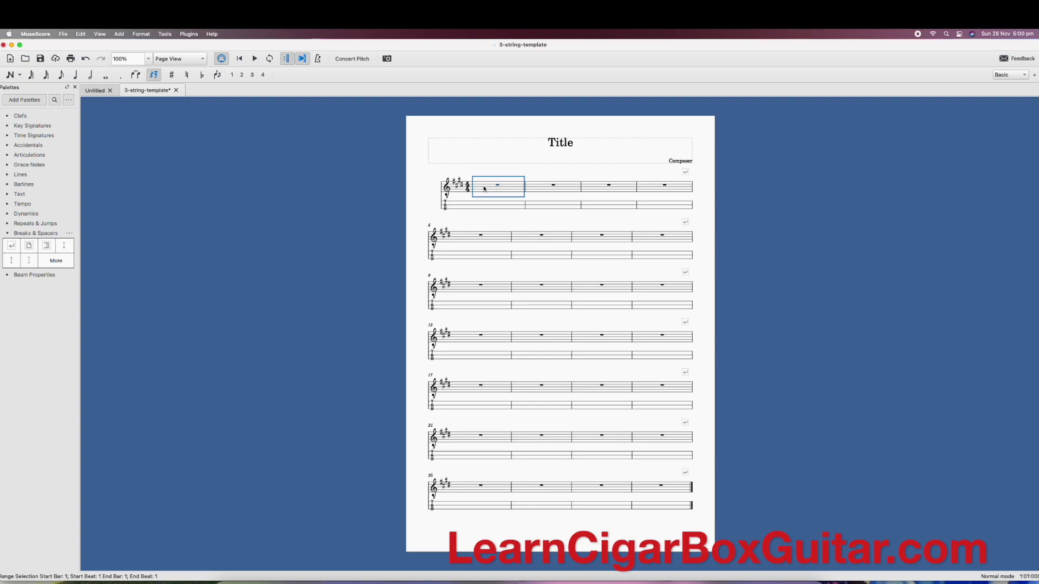
Enter crotchets E, G#, A and B into bar 1 of the notation staff
{"action": "left_click", "coordinate": [75, 74]}
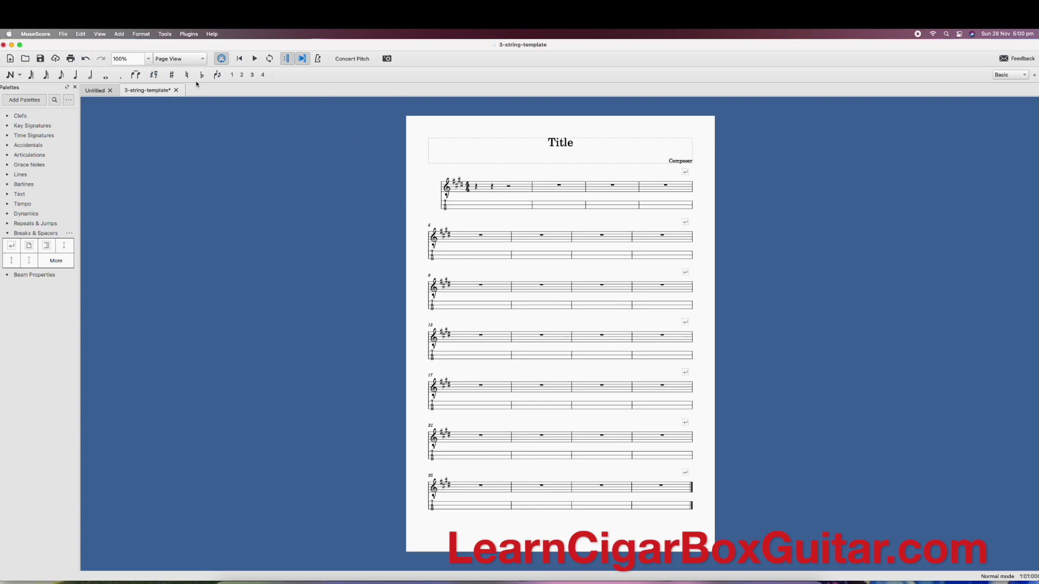
{"action": "left_click", "coordinate": [78, 76]}
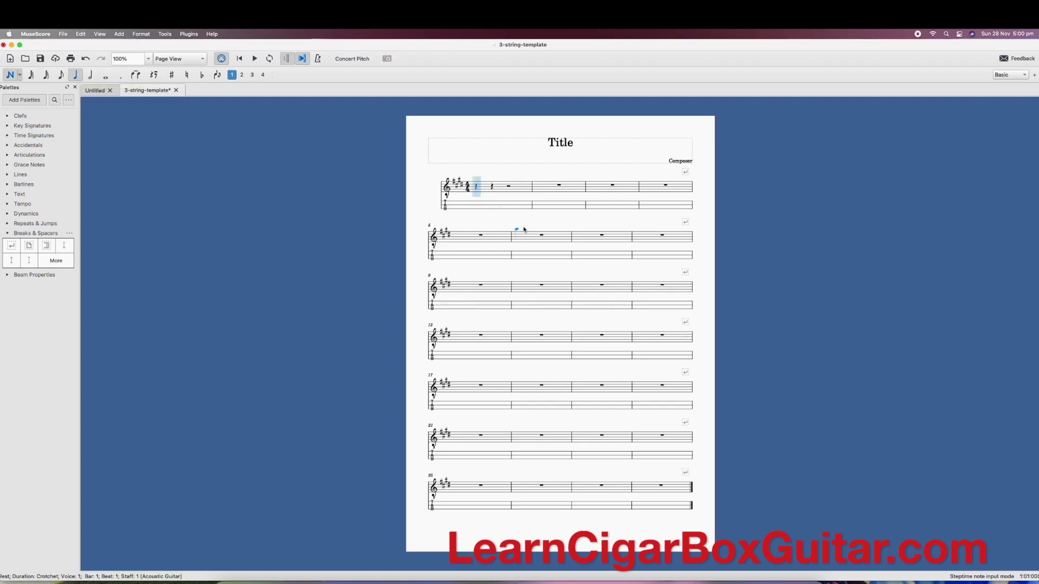
{"action": "left_click", "coordinate": [479, 192]}
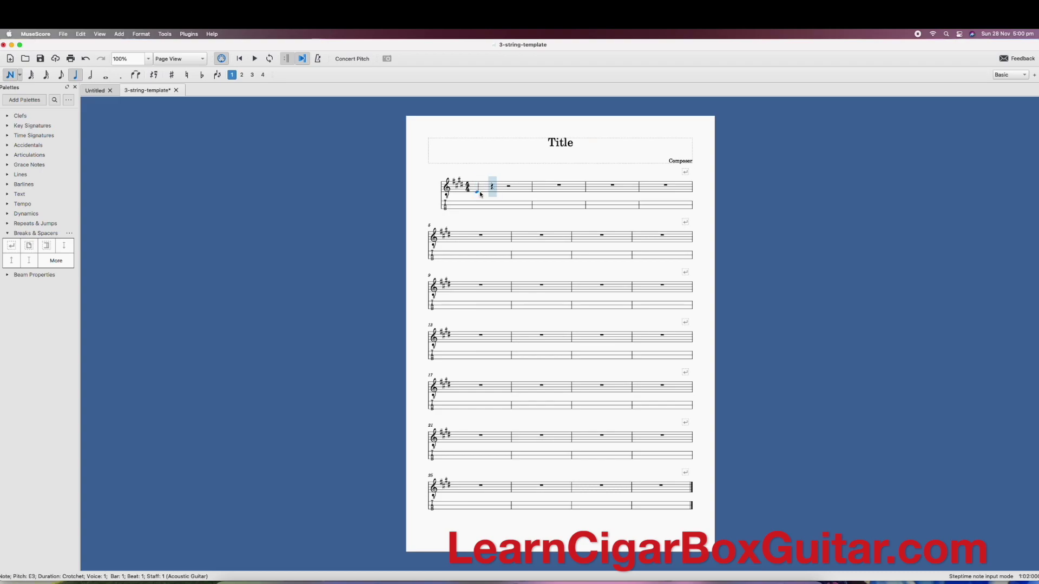
{"action": "left_click", "coordinate": [497, 190]}
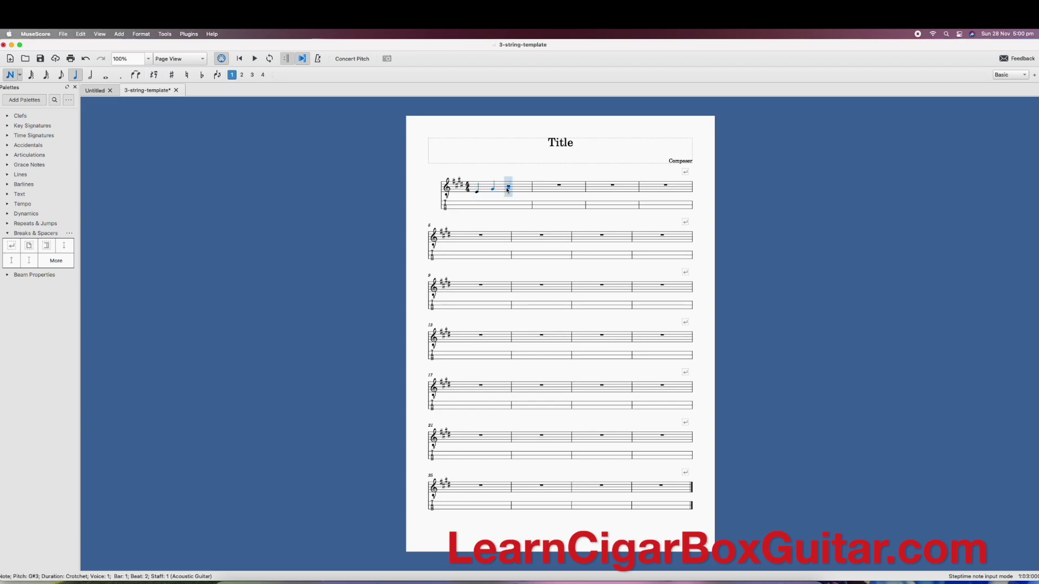
{"action": "left_click", "coordinate": [507, 190]}
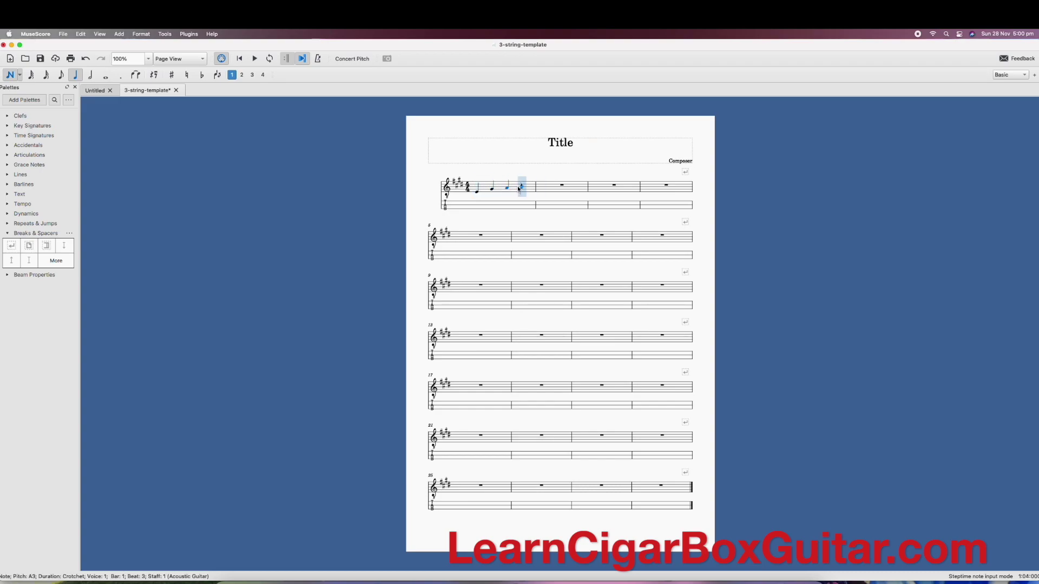
{"action": "left_click", "coordinate": [518, 189]}
{"action": "key", "text": "Escape"}
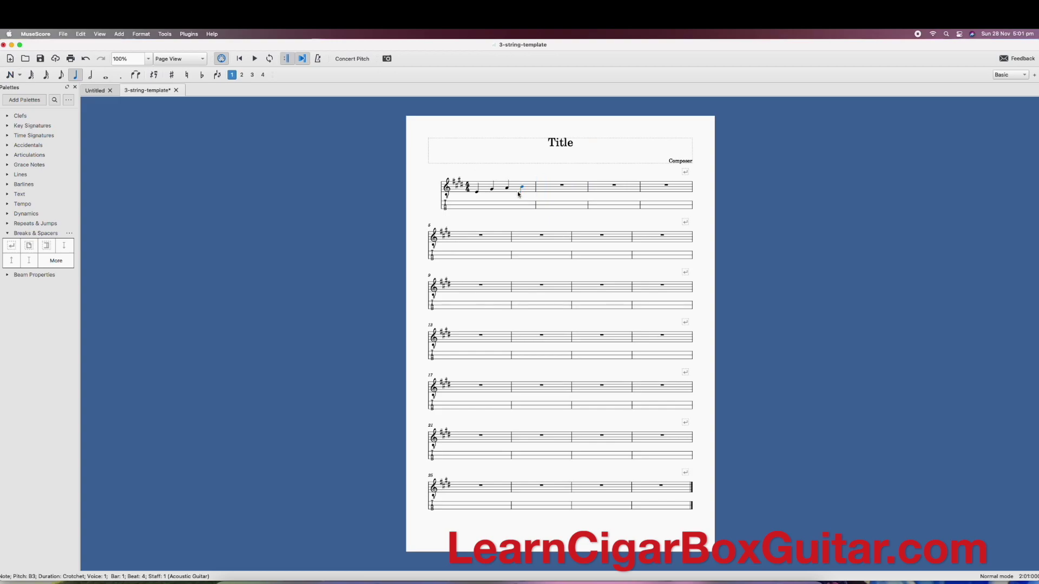
Paste bar 1's melody into the tab staff so it reads frets 2, 1, 2, 4
{"action": "left_click", "coordinate": [515, 193]}
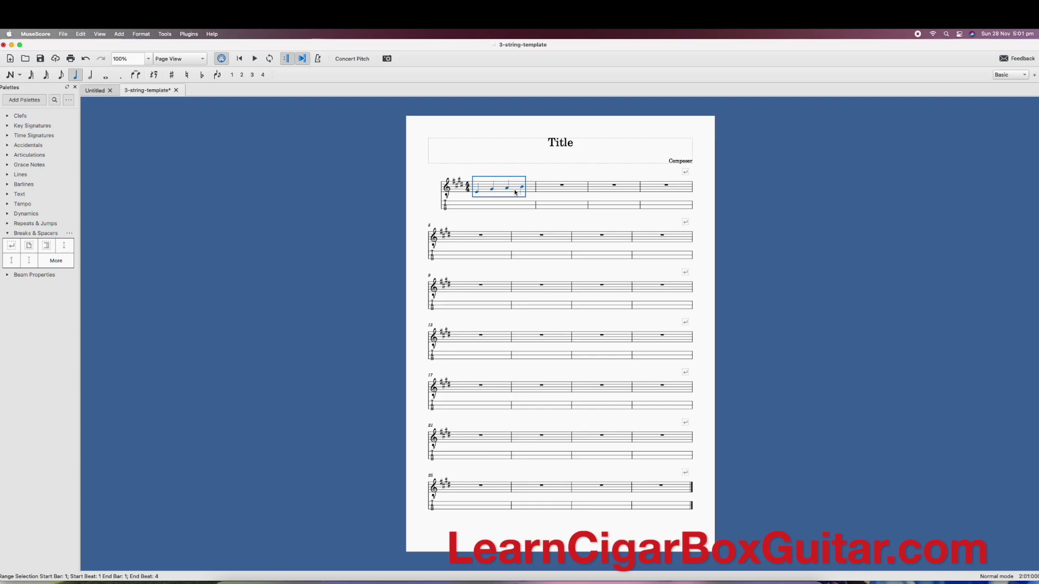
{"action": "left_click", "coordinate": [514, 207]}
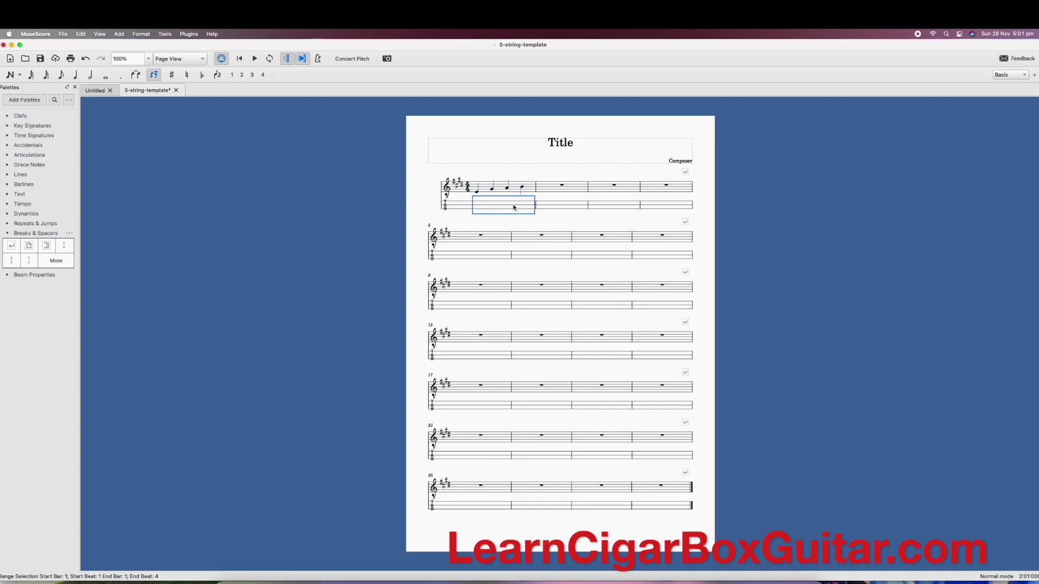
{"action": "key", "text": "super+v"}
{"action": "left_click", "coordinate": [544, 222]}
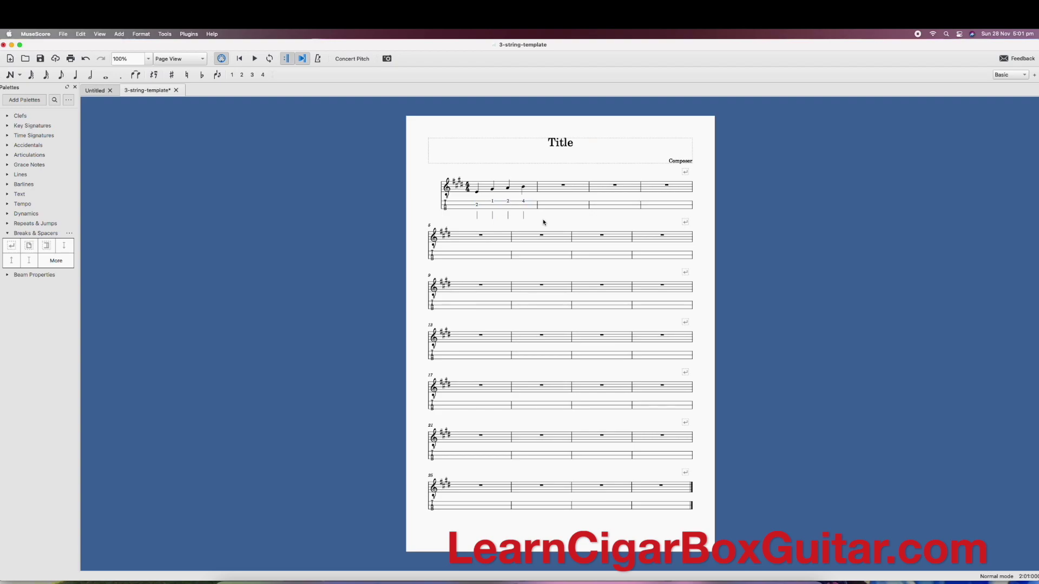
{"action": "left_click", "coordinate": [486, 188]}
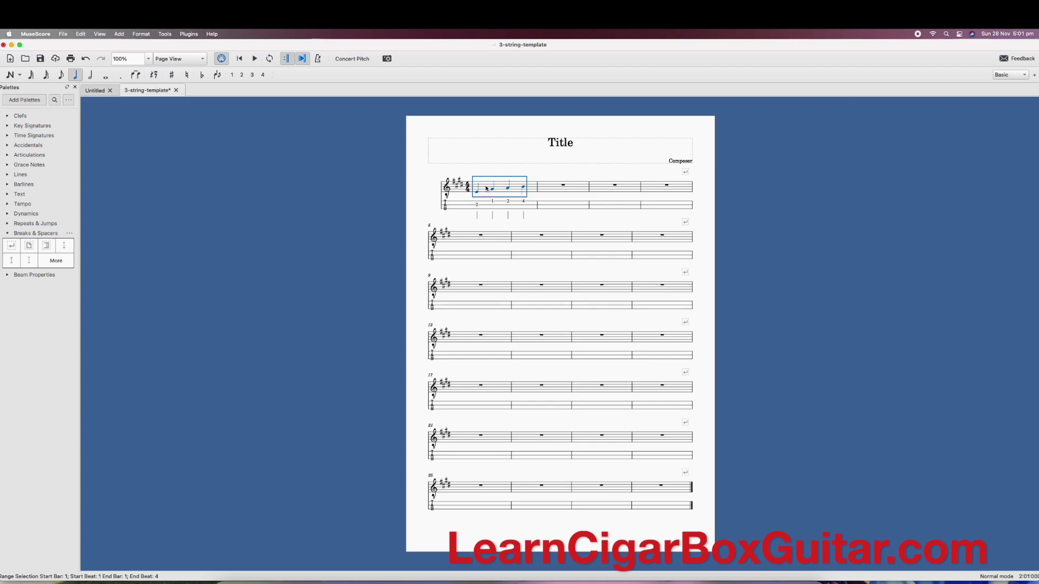
{"action": "left_click", "coordinate": [166, 35]}
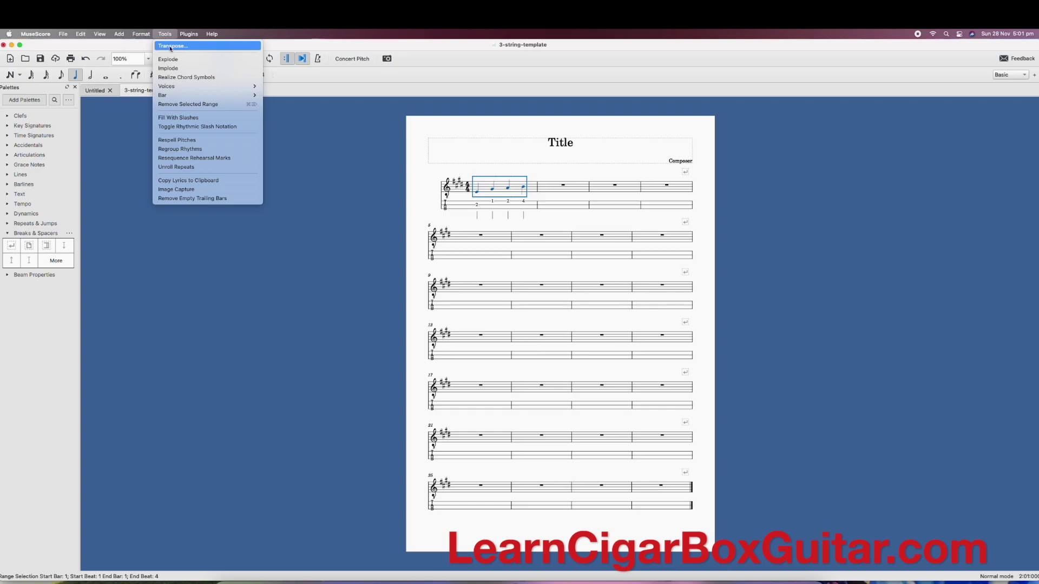
Transpose the score up to the key of G major / E minor
{"action": "left_click", "coordinate": [171, 48]}
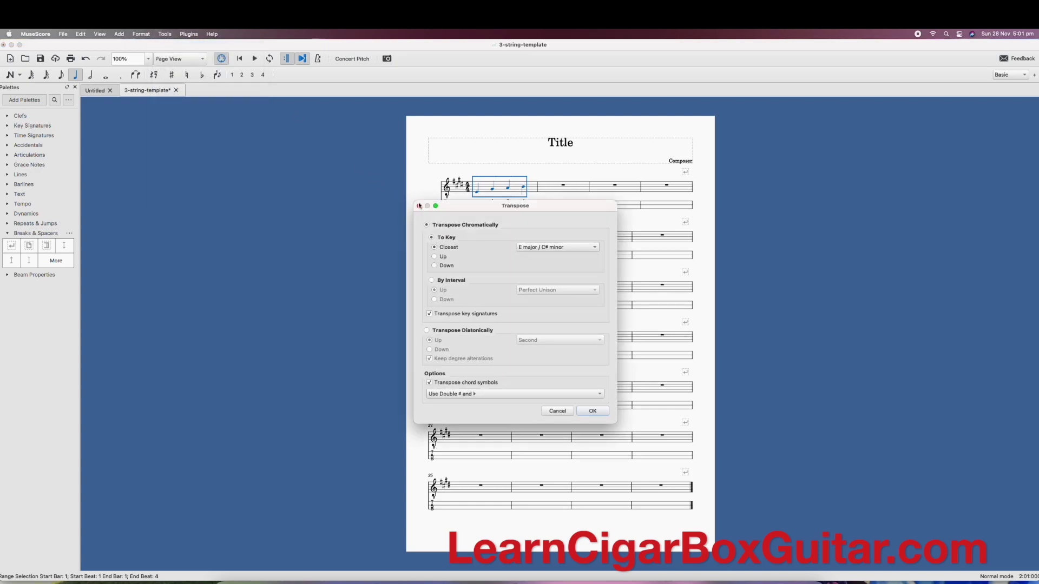
{"action": "left_click", "coordinate": [434, 257]}
{"action": "left_click", "coordinate": [594, 248]}
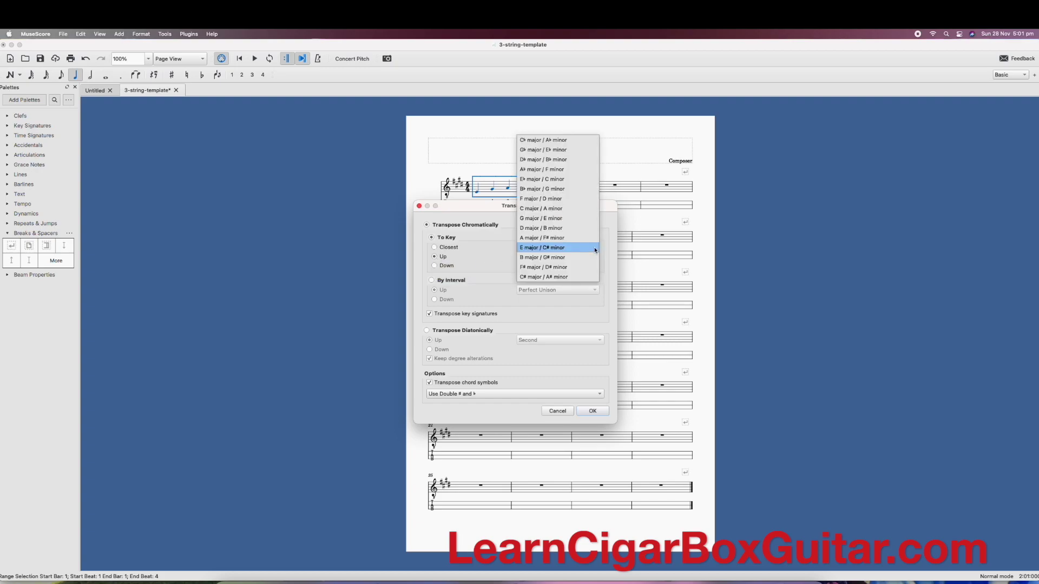
{"action": "left_click", "coordinate": [581, 218]}
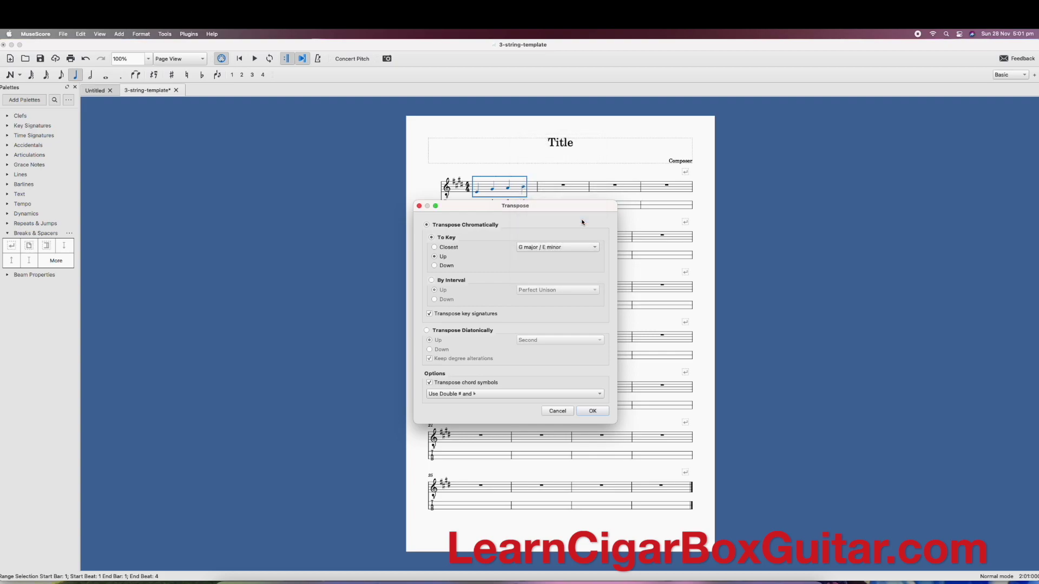
{"action": "left_click", "coordinate": [592, 411]}
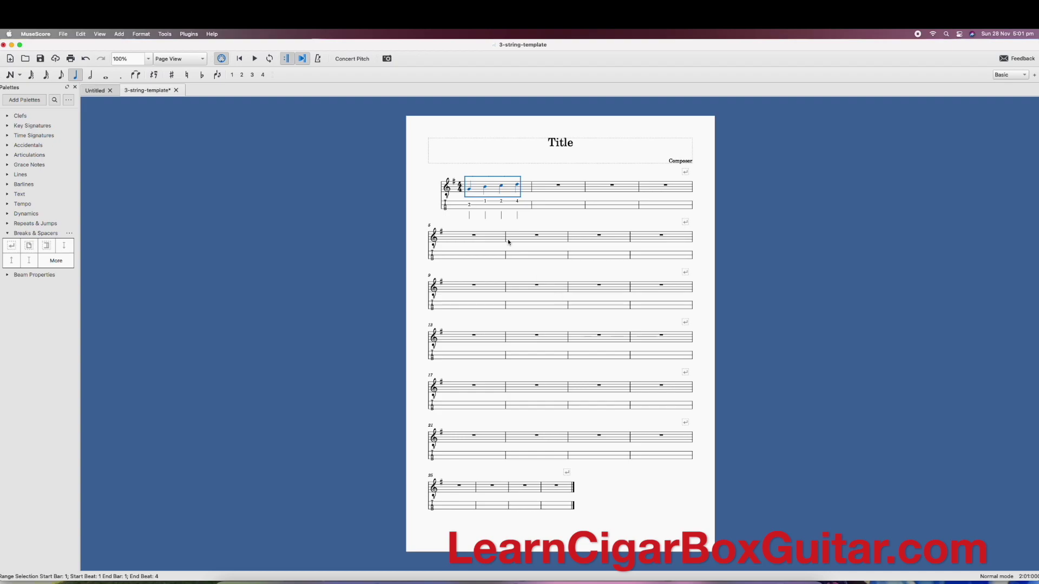
Check bar 1's tab now reads frets 0, 4, 5, 7 and show the Key Signatures palette
{"action": "left_click", "coordinate": [479, 207]}
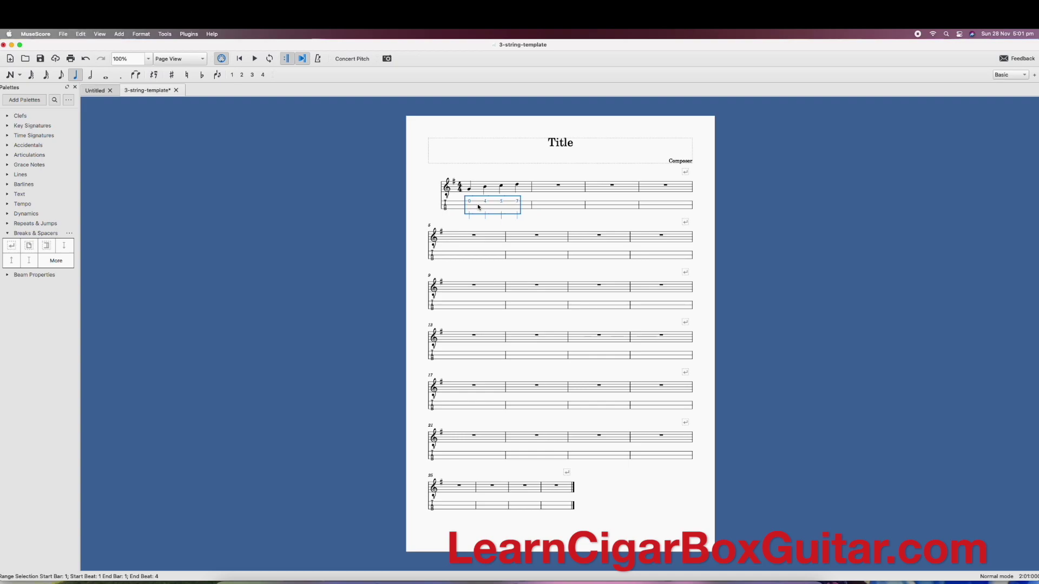
{"action": "key", "text": "Escape"}
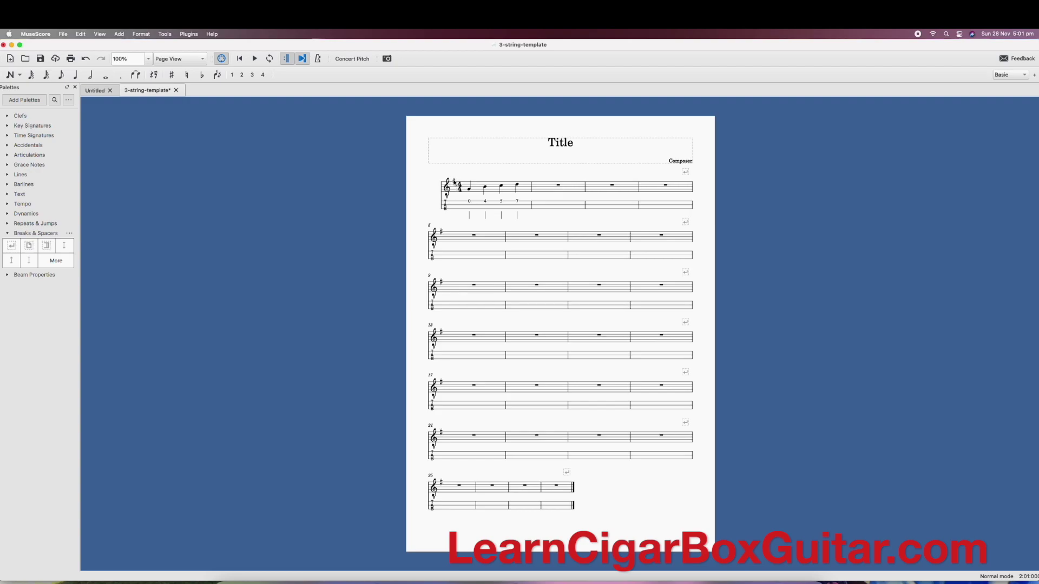
{"action": "left_click", "coordinate": [7, 126]}
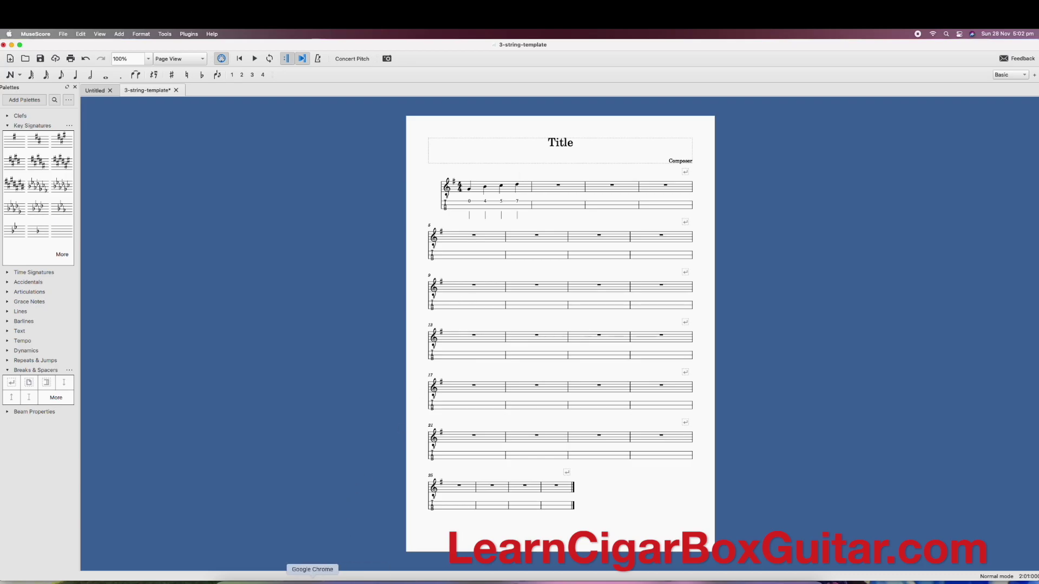
Look over the Bizet Habanera sheet music page on 8notes.com
{"action": "left_click", "coordinate": [312, 579]}
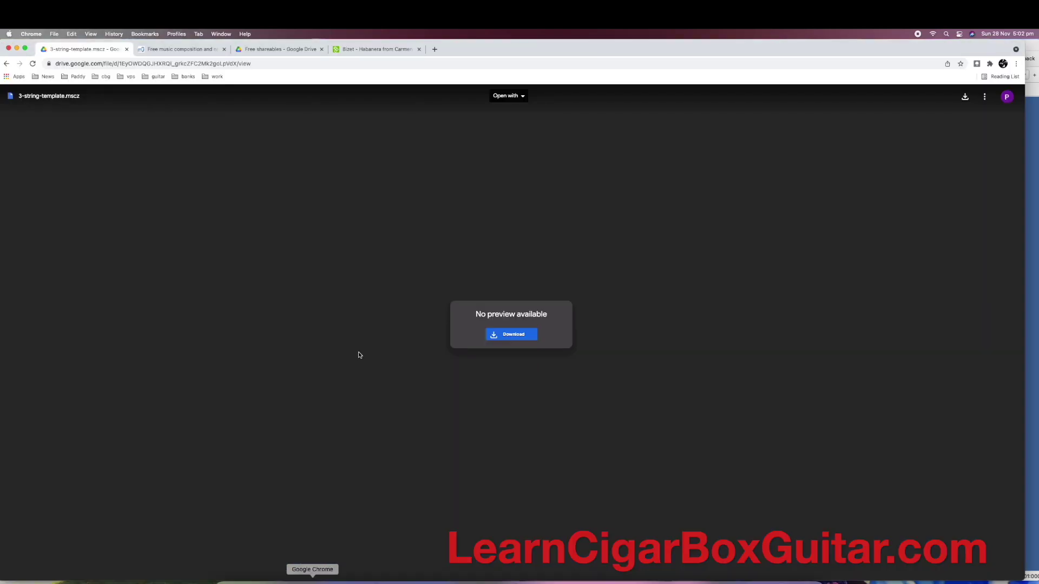
{"action": "left_click", "coordinate": [374, 54]}
{"action": "scroll", "coordinate": [470, 173], "scroll_direction": "up", "scroll_amount": 10}
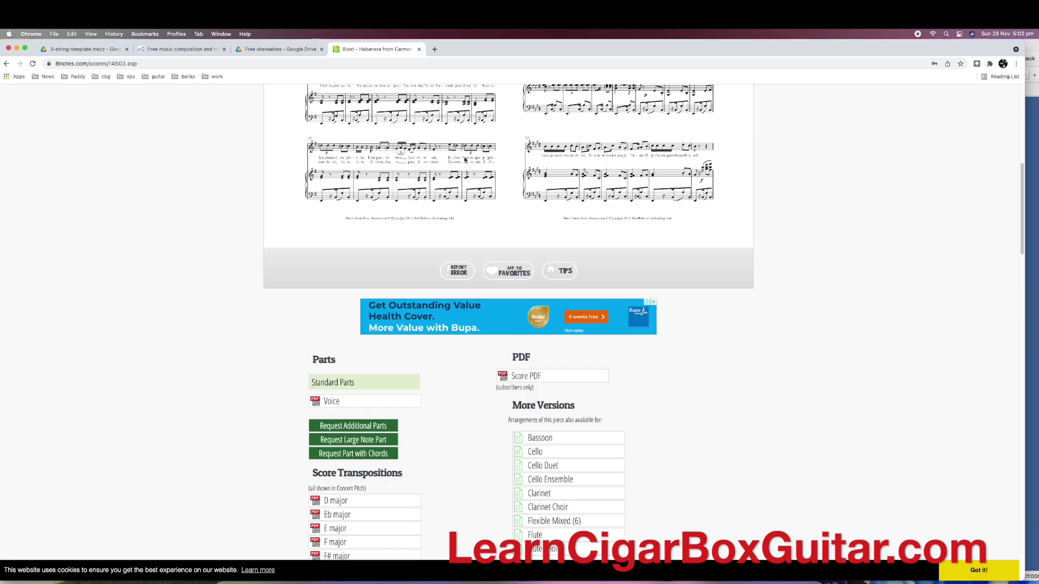
{"action": "scroll", "coordinate": [465, 160], "scroll_direction": "up", "scroll_amount": 8}
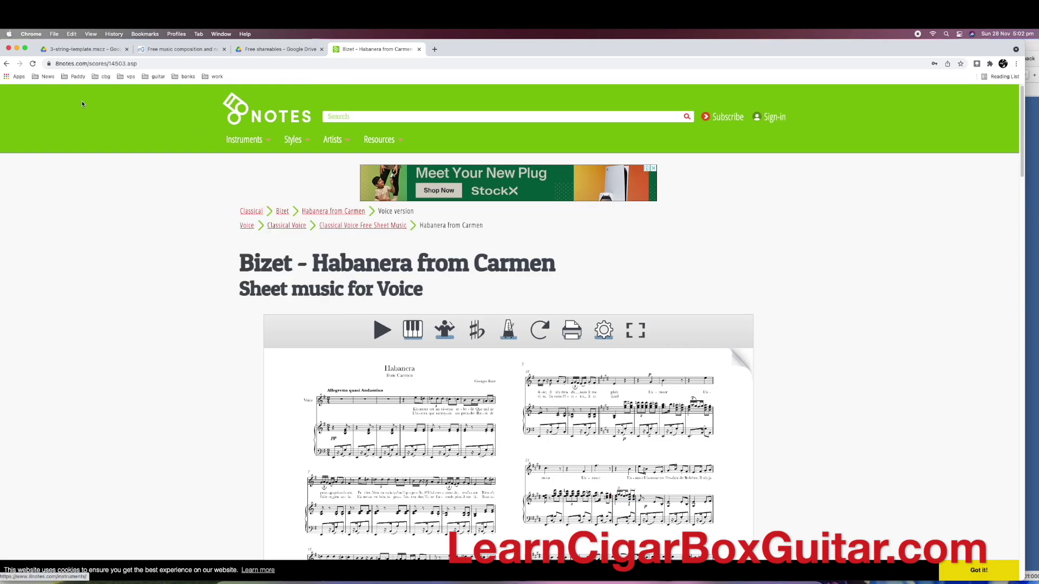
{"action": "scroll", "coordinate": [134, 333], "scroll_direction": "down", "scroll_amount": 3}
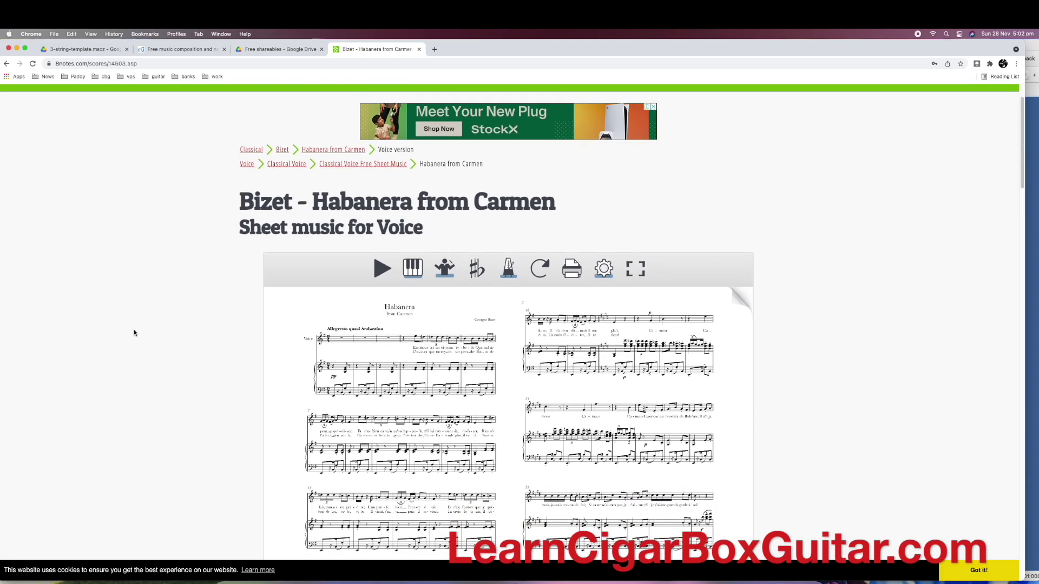
{"action": "scroll", "coordinate": [134, 333], "scroll_direction": "down", "scroll_amount": 1}
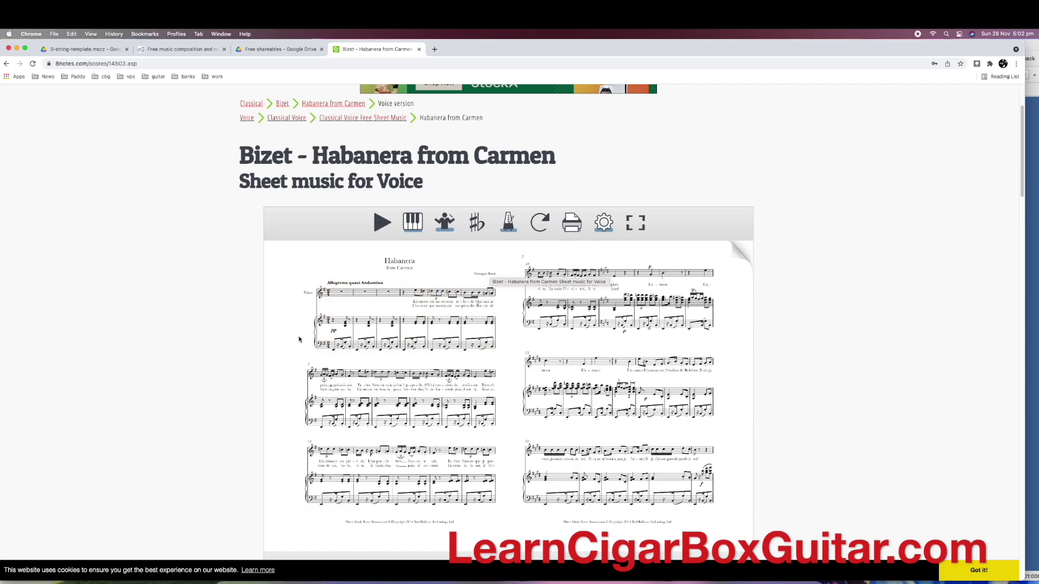
{"action": "scroll", "coordinate": [299, 340], "scroll_direction": "down", "scroll_amount": 1}
{"action": "scroll", "coordinate": [300, 340], "scroll_direction": "down", "scroll_amount": 5}
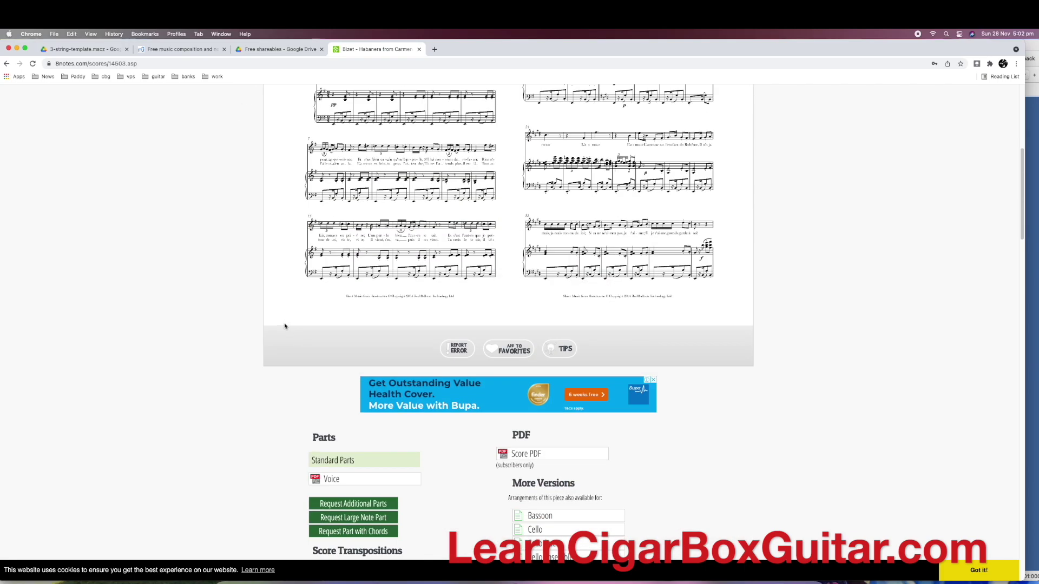
{"action": "scroll", "coordinate": [284, 326], "scroll_direction": "up", "scroll_amount": 6}
Play the Habanera preview and view its MIDI download before returning to MuseScore
{"action": "key", "text": "space"}
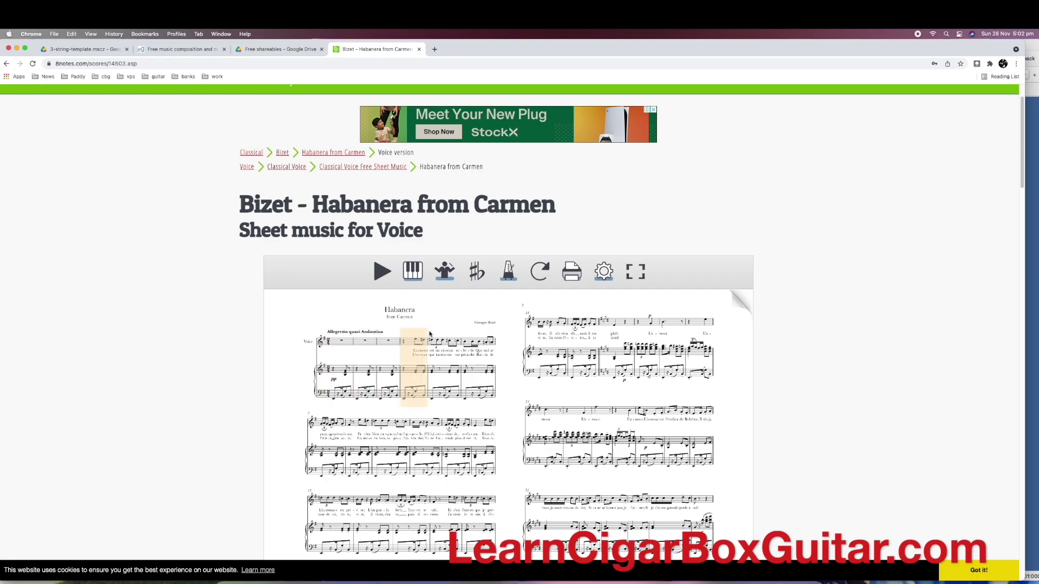
{"action": "scroll", "coordinate": [195, 369], "scroll_direction": "down", "scroll_amount": 15}
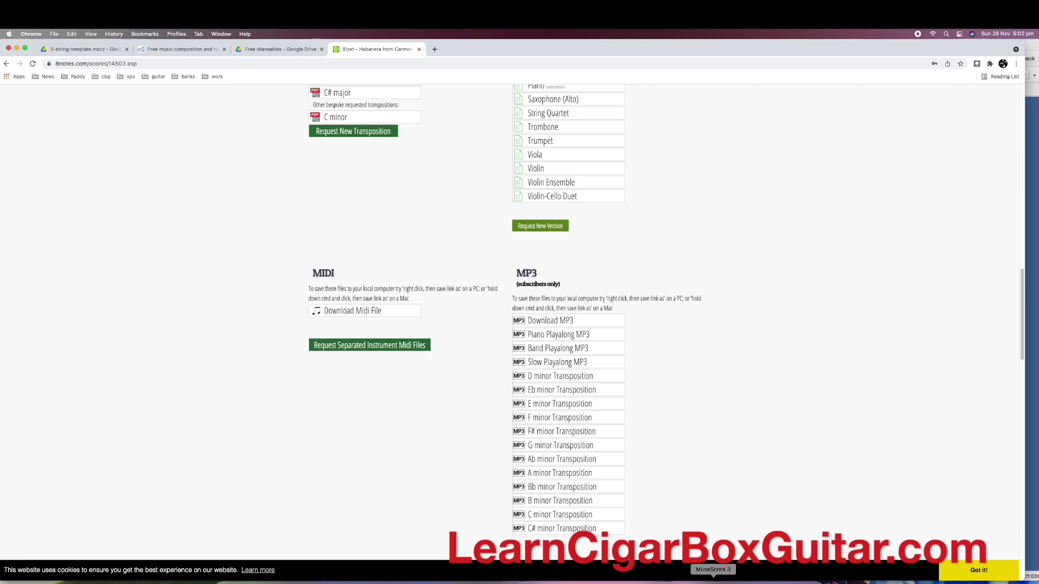
{"action": "left_click", "coordinate": [713, 580]}
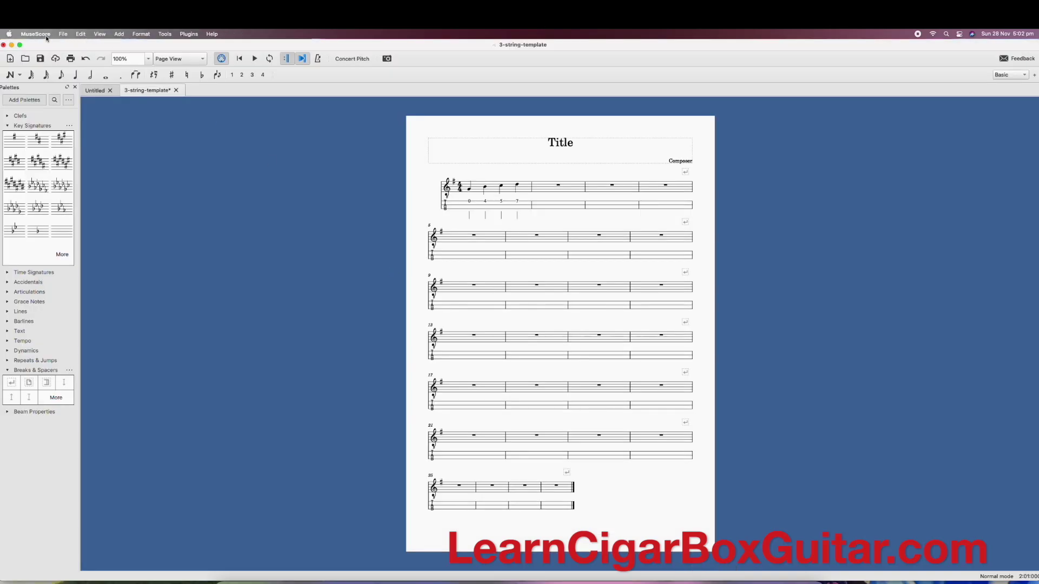
Open bizet_habanera.midi from the midi files folder as a new score
{"action": "left_click", "coordinate": [63, 34]}
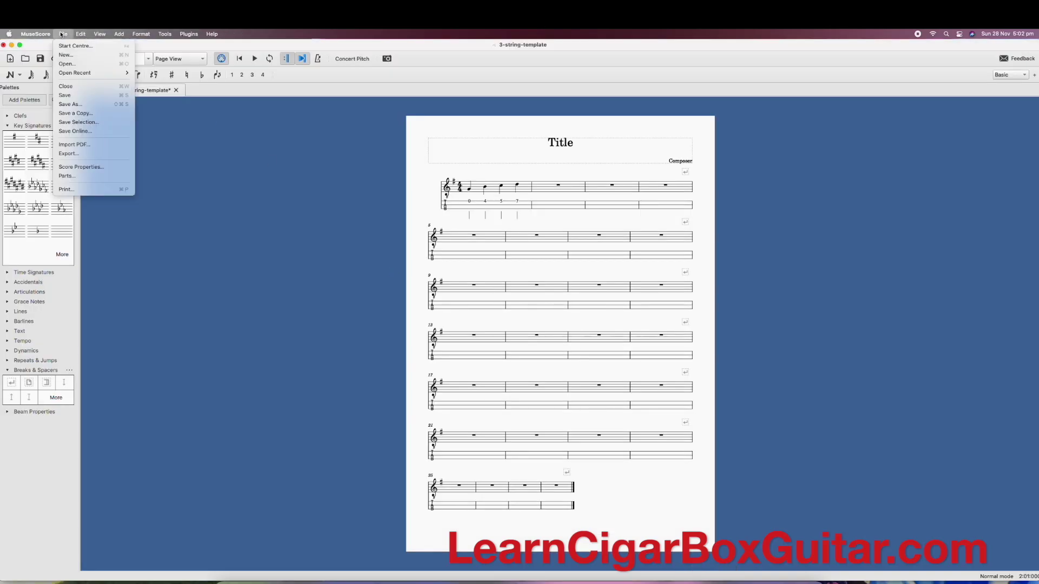
{"action": "left_click", "coordinate": [74, 66]}
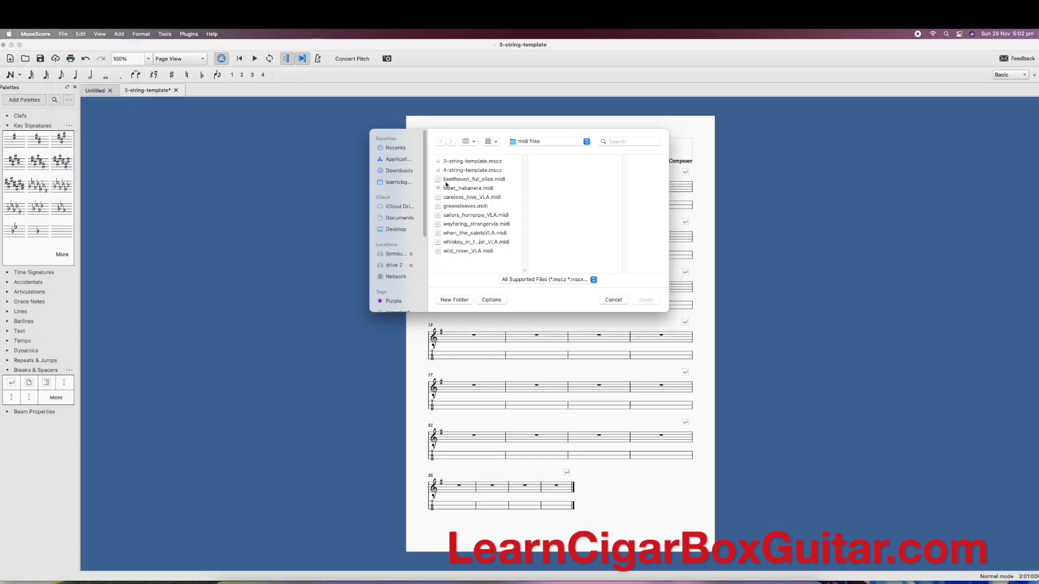
{"action": "left_click", "coordinate": [465, 188]}
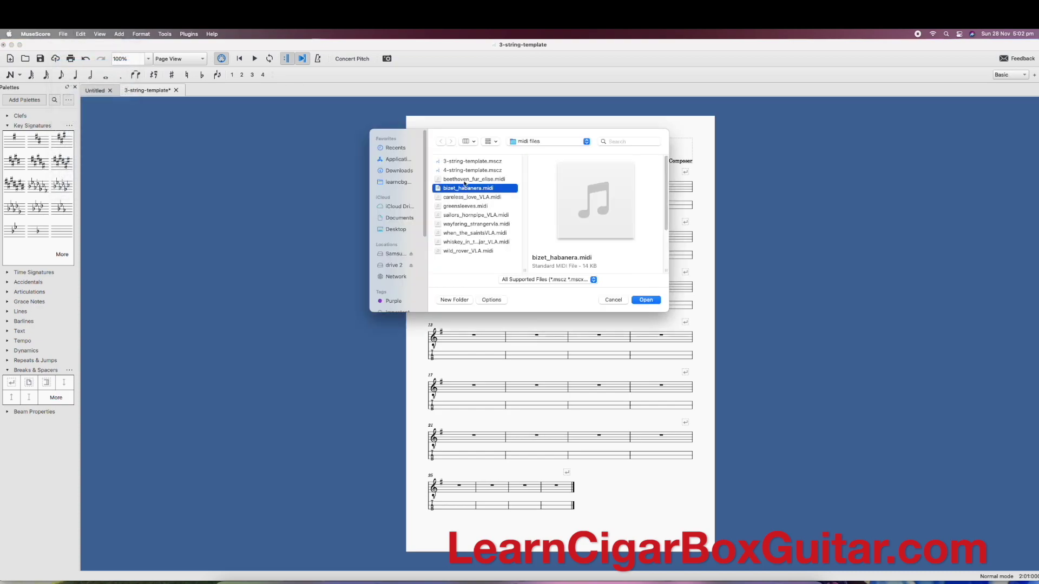
{"action": "left_click", "coordinate": [651, 300]}
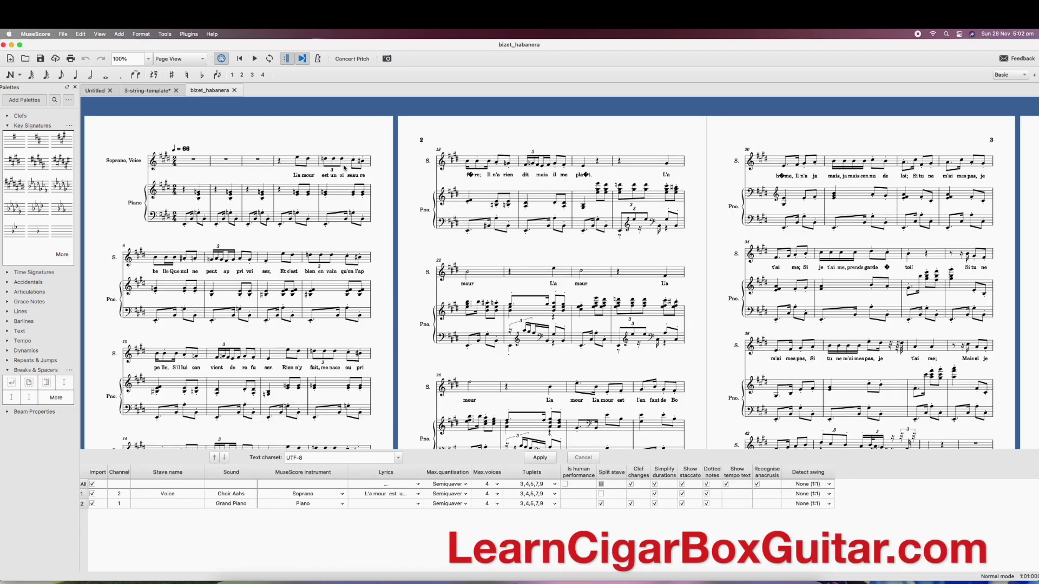
Briefly play the imported Habanera, then select the soprano melody from bar 4 to bar 92
{"action": "left_click", "coordinate": [255, 58]}
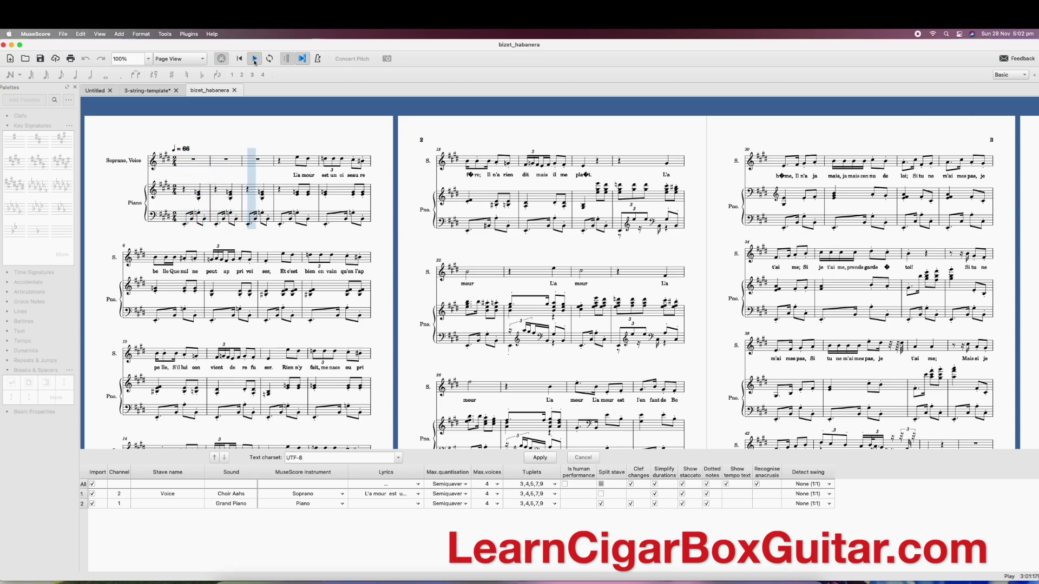
{"action": "left_click", "coordinate": [255, 59]}
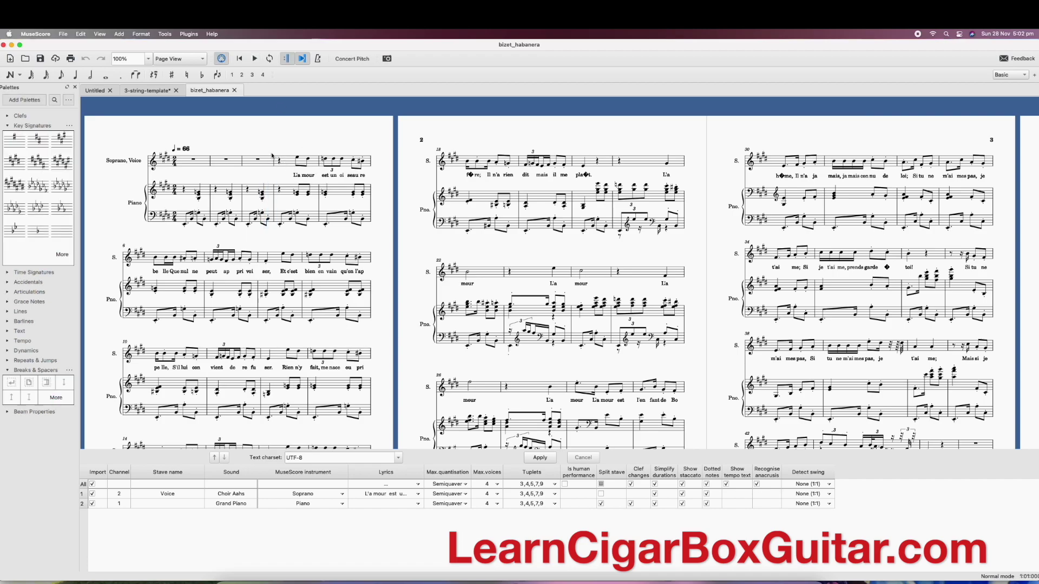
{"action": "left_click", "coordinate": [291, 165]}
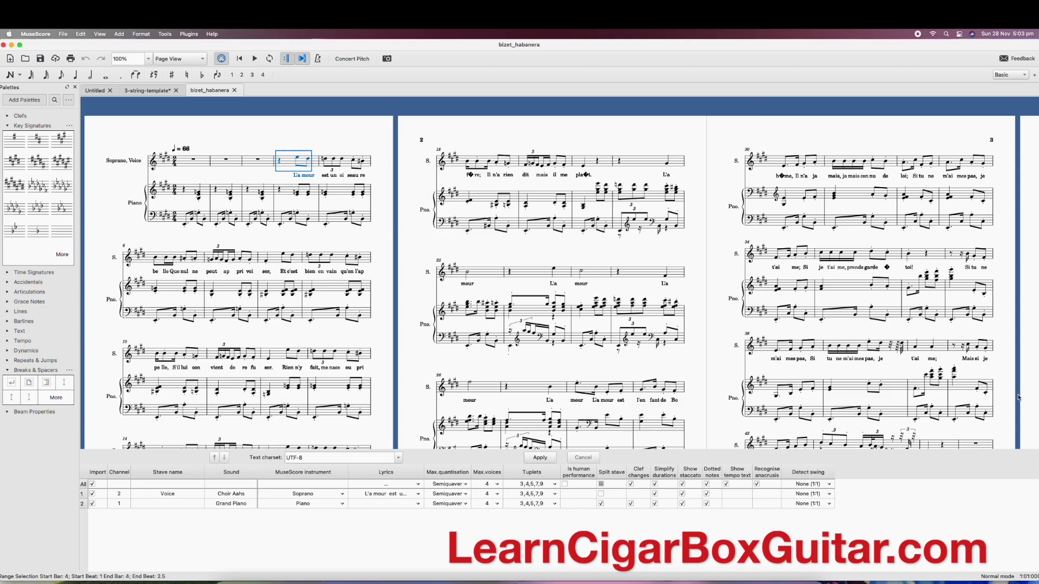
{"action": "scroll", "coordinate": [1018, 398], "scroll_direction": "down", "scroll_amount": 3}
{"action": "scroll", "coordinate": [1019, 397], "scroll_direction": "right", "scroll_amount": 10}
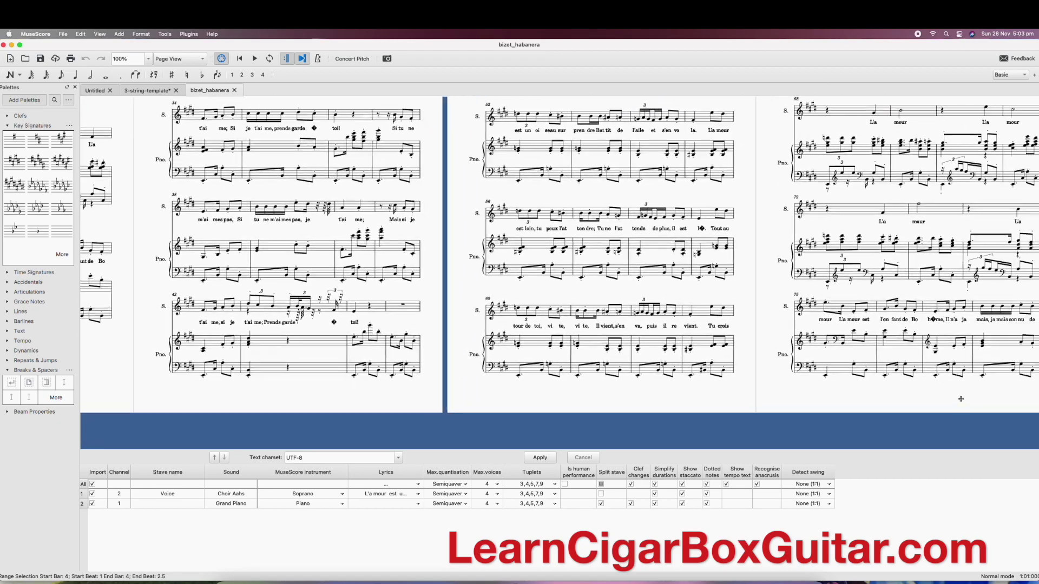
{"action": "scroll", "coordinate": [961, 399], "scroll_direction": "right", "scroll_amount": 9}
{"action": "scroll", "coordinate": [960, 399], "scroll_direction": "down", "scroll_amount": 1}
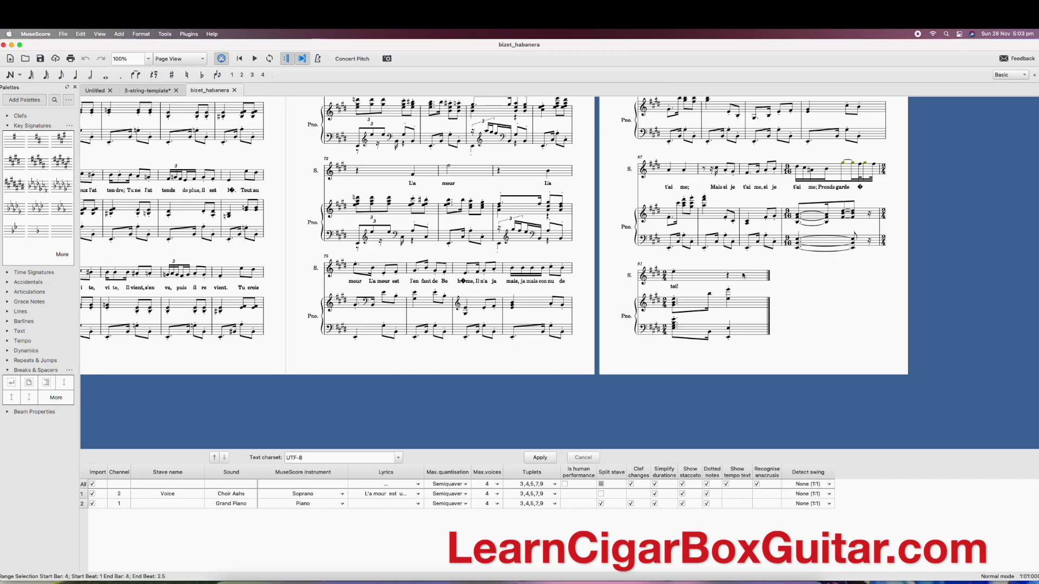
{"action": "left_click", "coordinate": [744, 279], "text": "shift"}
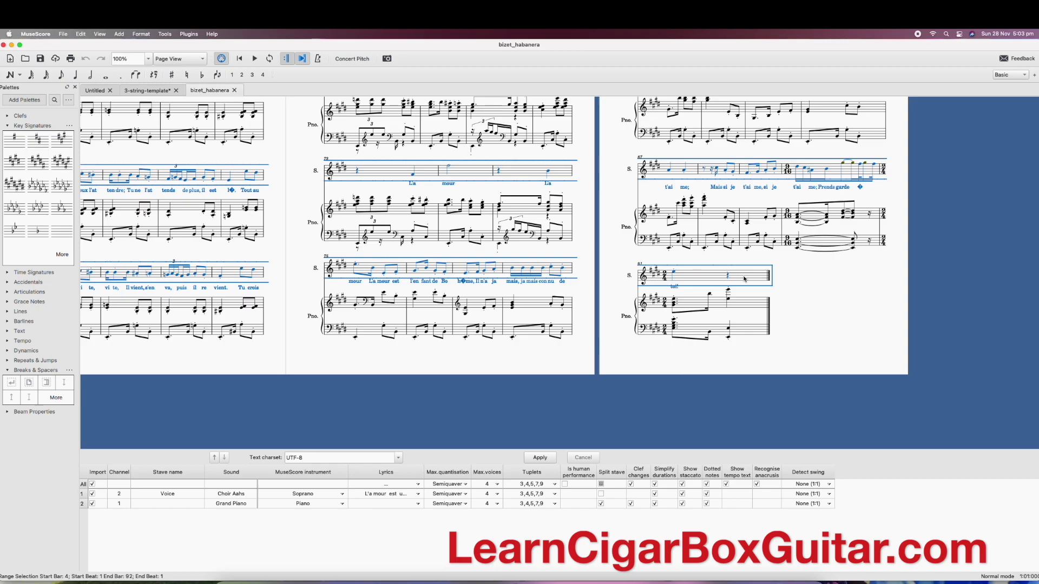
Paste the Habanera melody and lyrics into bar 1 of the template's notation staff
{"action": "left_click", "coordinate": [156, 91]}
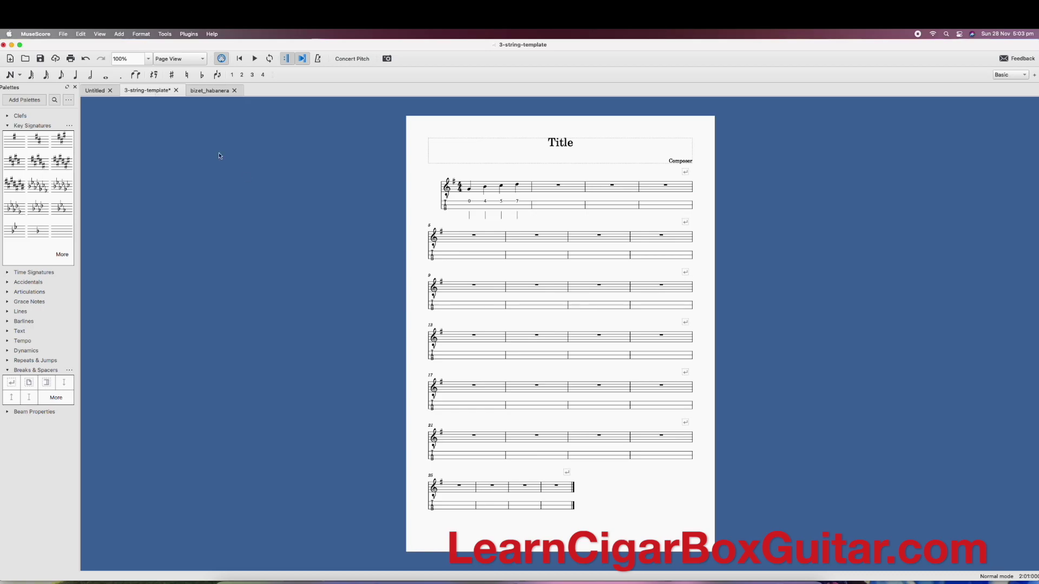
{"action": "left_click", "coordinate": [493, 191]}
{"action": "key", "text": "super+v"}
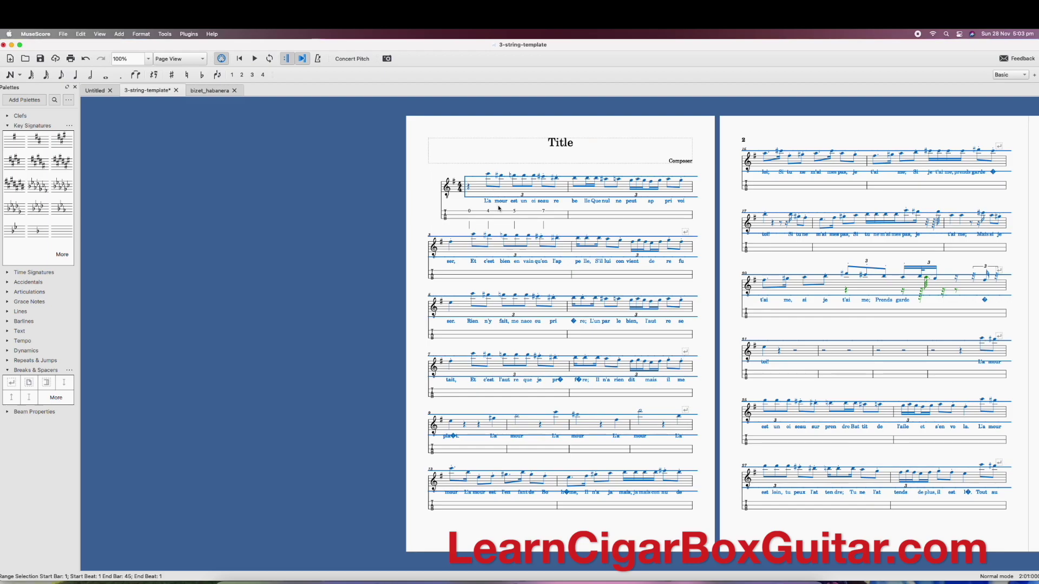
{"action": "left_click", "coordinate": [210, 91]}
{"action": "scroll", "coordinate": [295, 216], "scroll_direction": "right", "scroll_amount": 5}
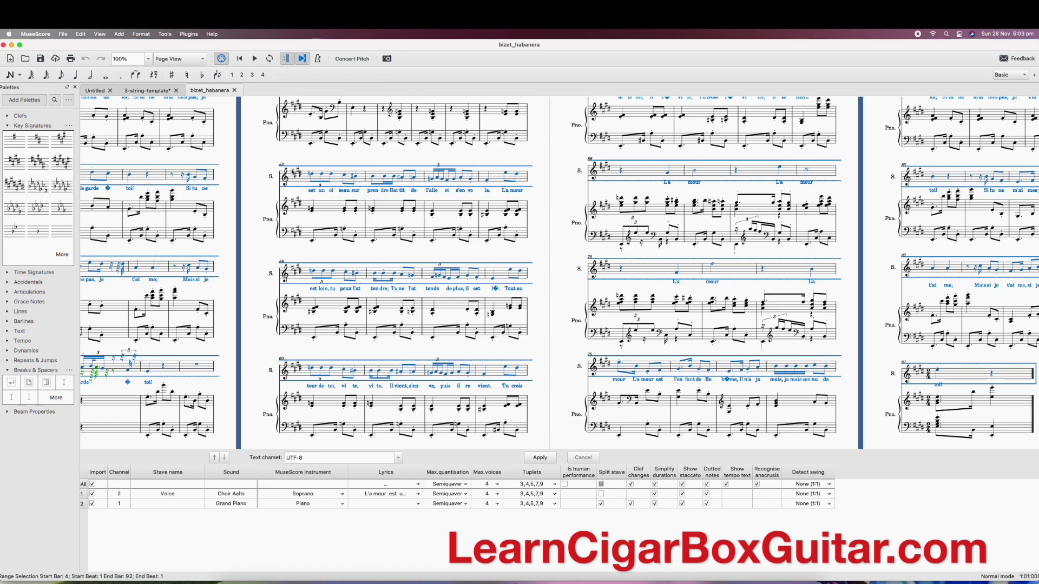
Give the 3-string template a four-sharp E major key signature
{"action": "left_click", "coordinate": [157, 91]}
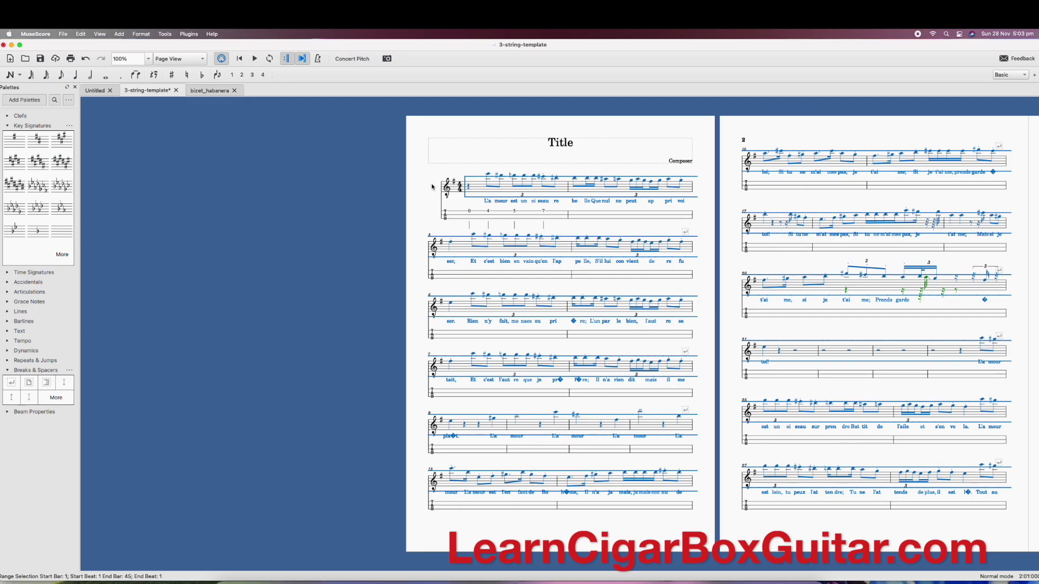
{"action": "left_click", "coordinate": [14, 164]}
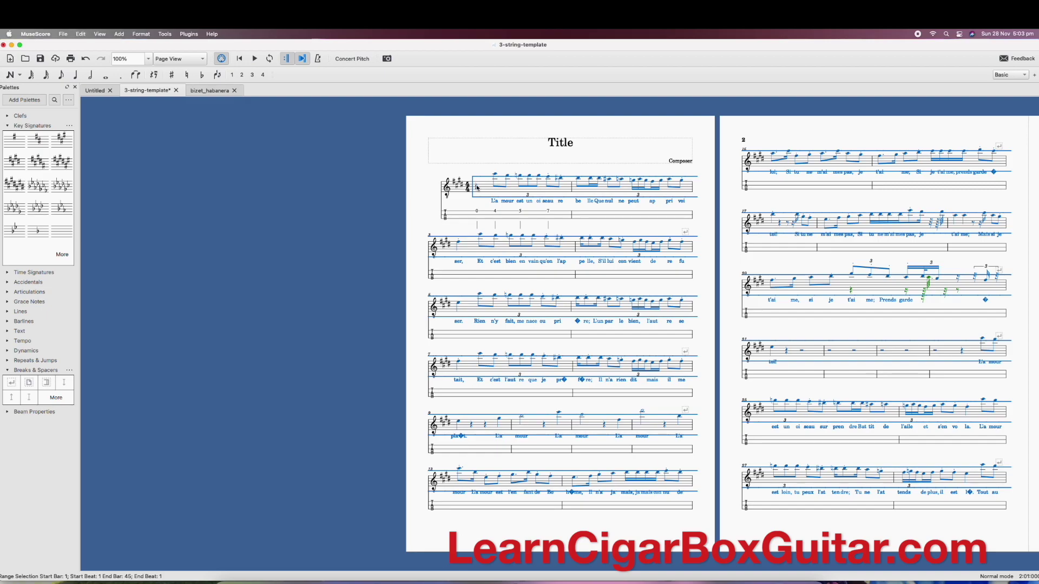
Paste the Habanera melody into bar 1 of the tab staff, then select the whole score
{"action": "left_click", "coordinate": [460, 216]}
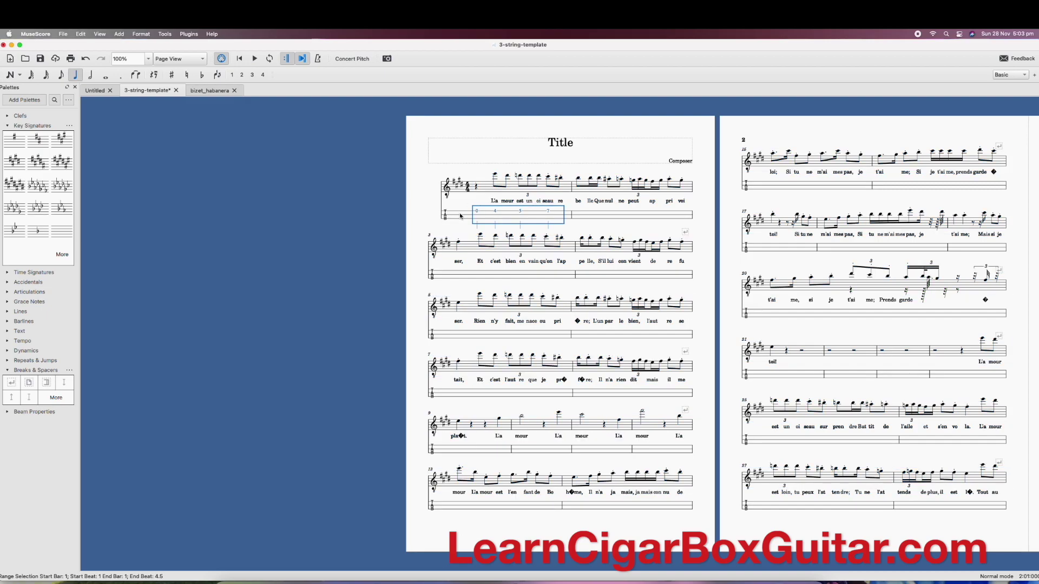
{"action": "key", "text": "super+v"}
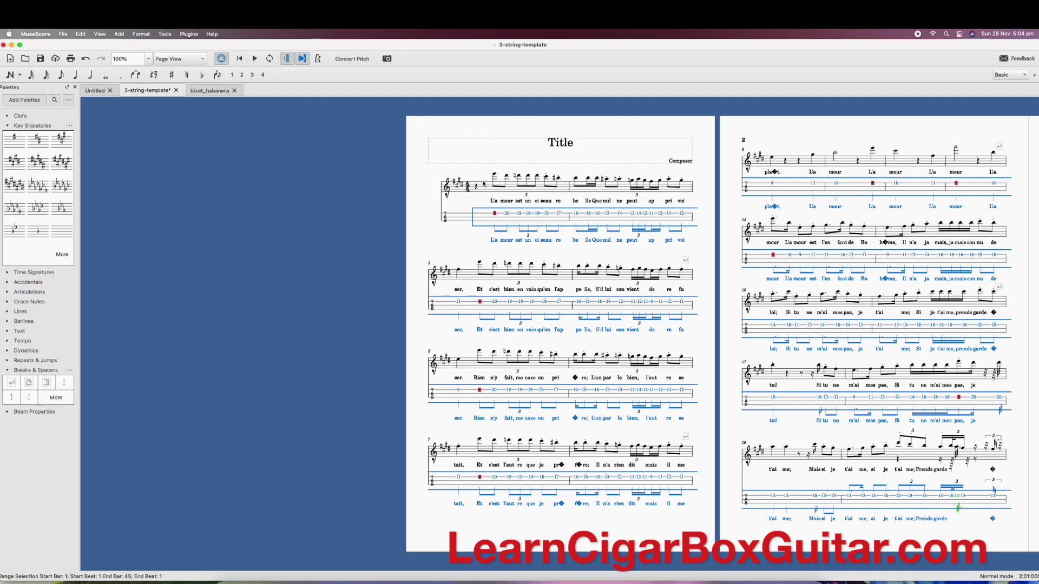
{"action": "left_click", "coordinate": [564, 188], "text": "shift"}
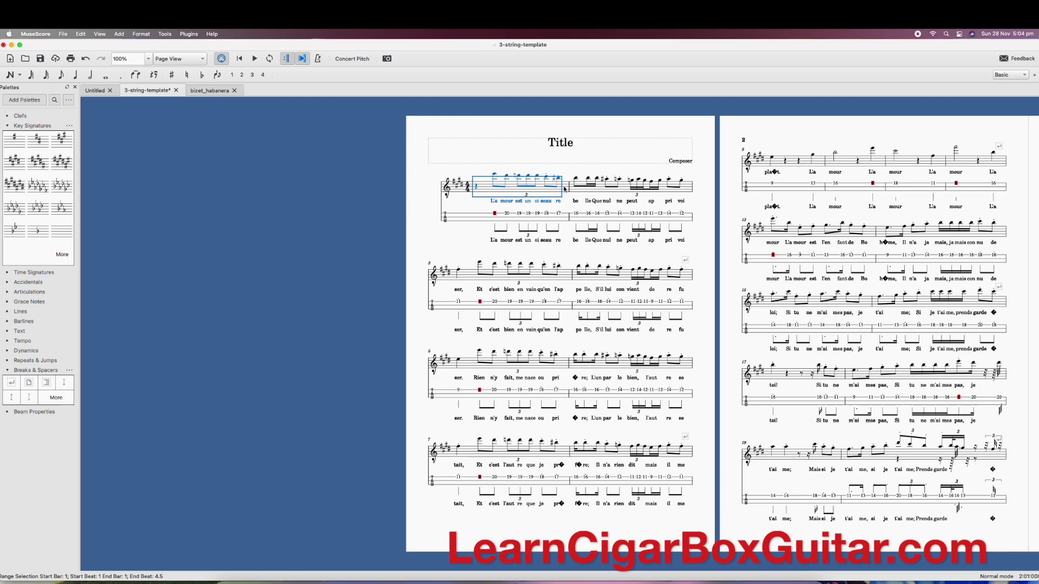
{"action": "key", "text": "super+a"}
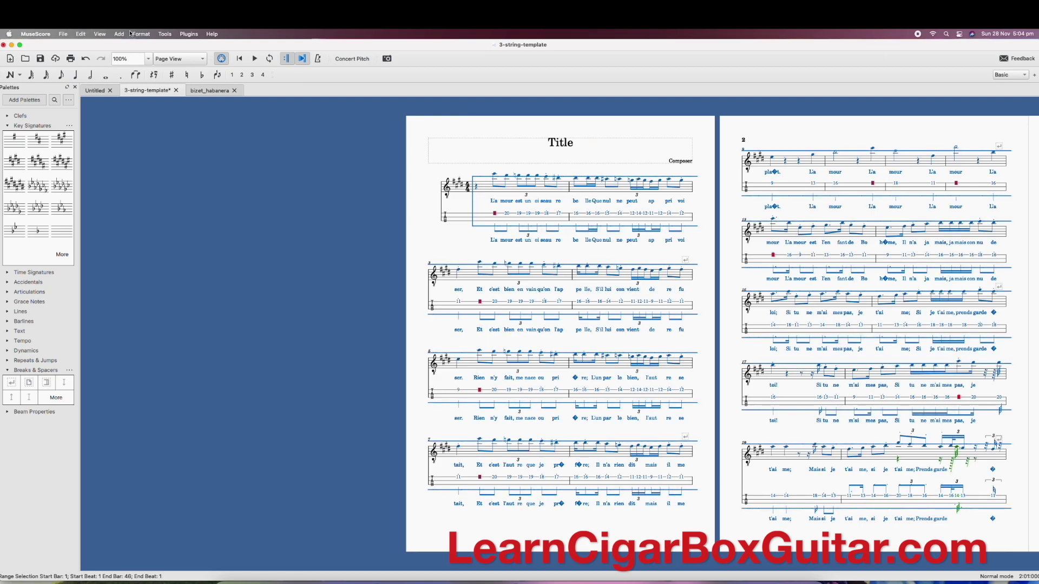
Transpose the entire score by interval, down a Perfect Octave, via Tools > Transpose
{"action": "left_click", "coordinate": [165, 34]}
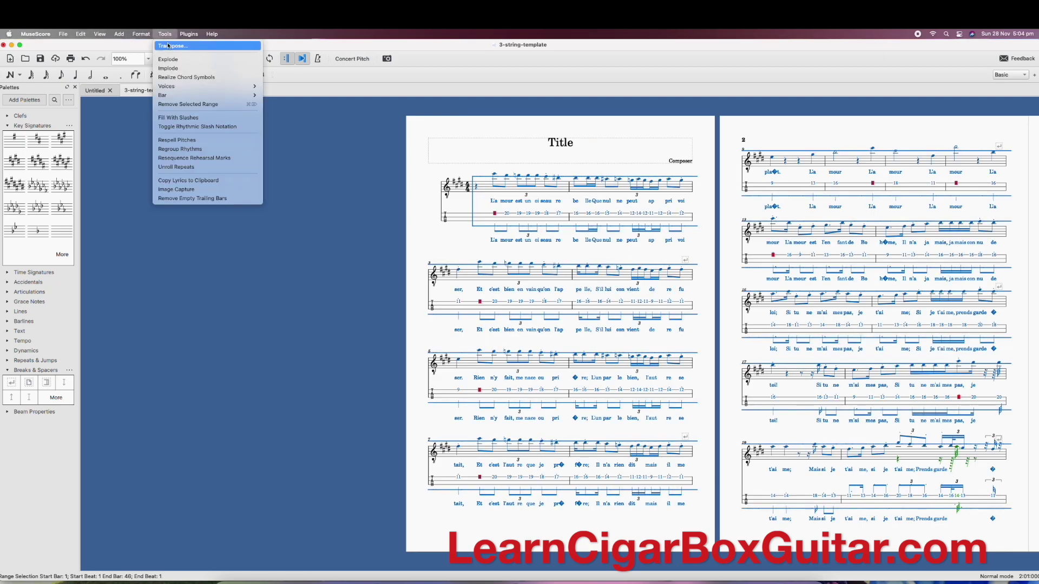
{"action": "left_click", "coordinate": [170, 46]}
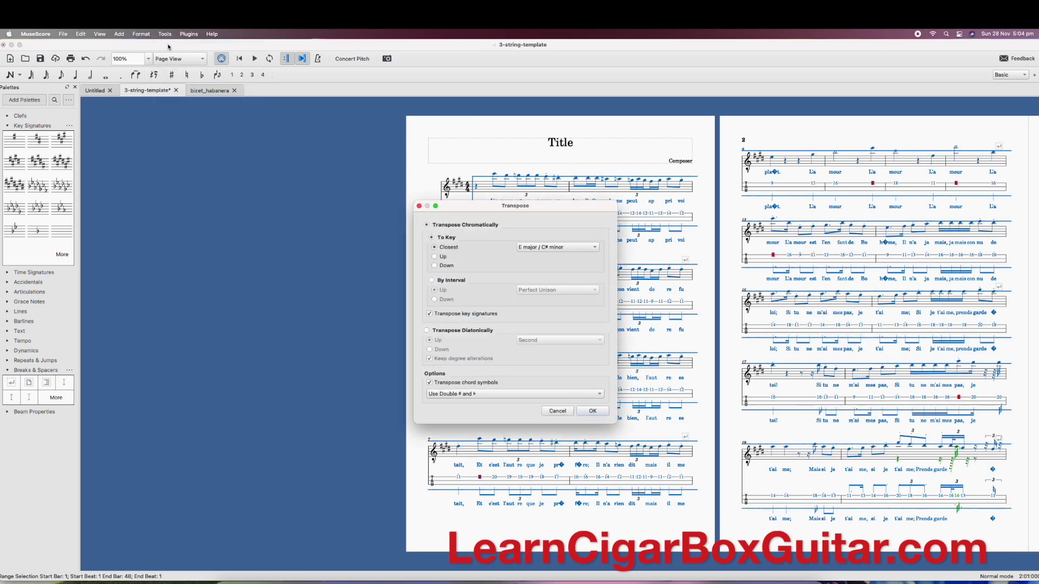
{"action": "left_click", "coordinate": [433, 281]}
{"action": "left_click", "coordinate": [435, 300]}
{"action": "left_click", "coordinate": [597, 292]}
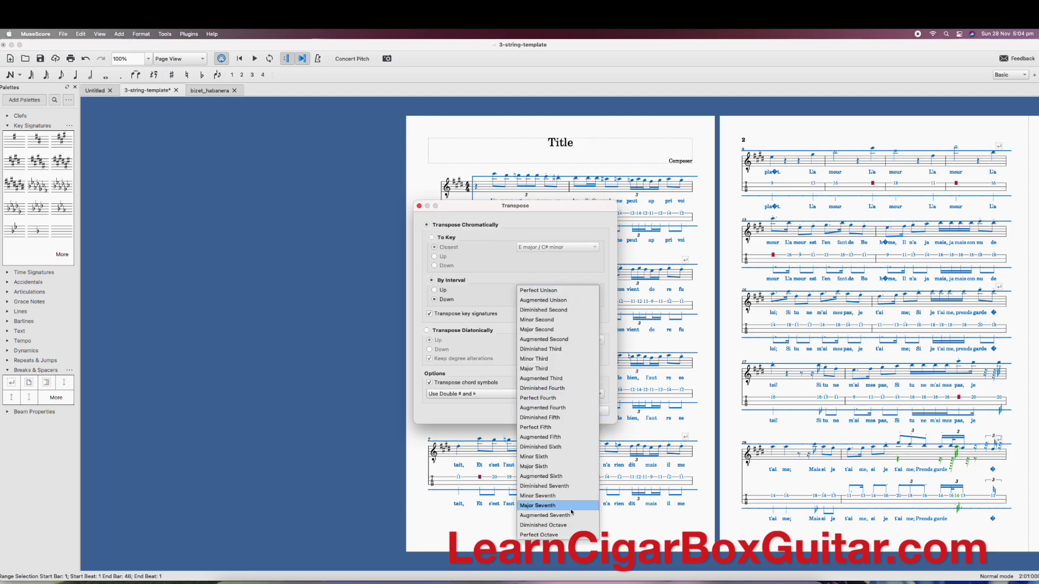
{"action": "left_click", "coordinate": [568, 535]}
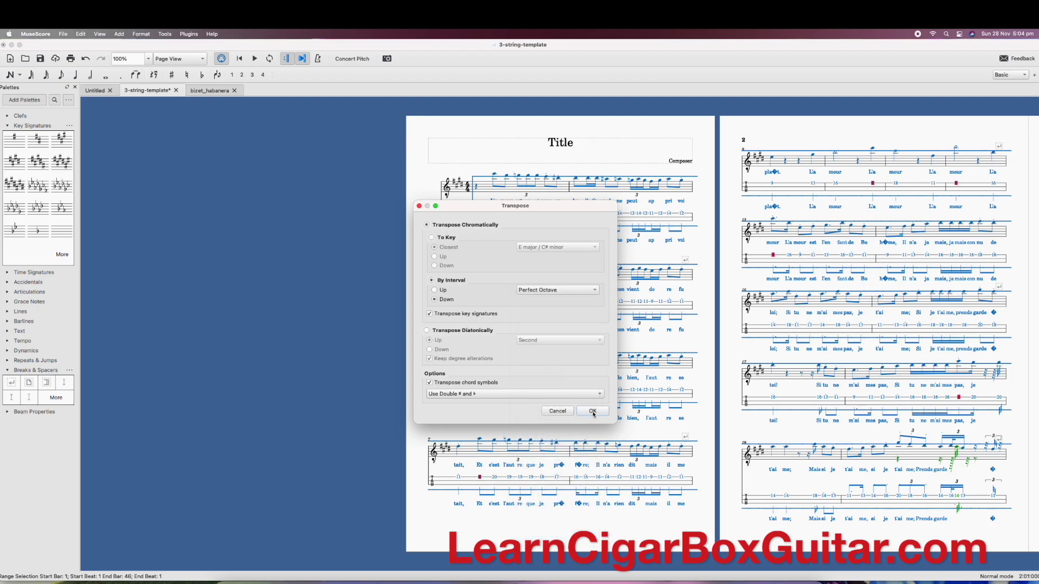
{"action": "left_click", "coordinate": [592, 412]}
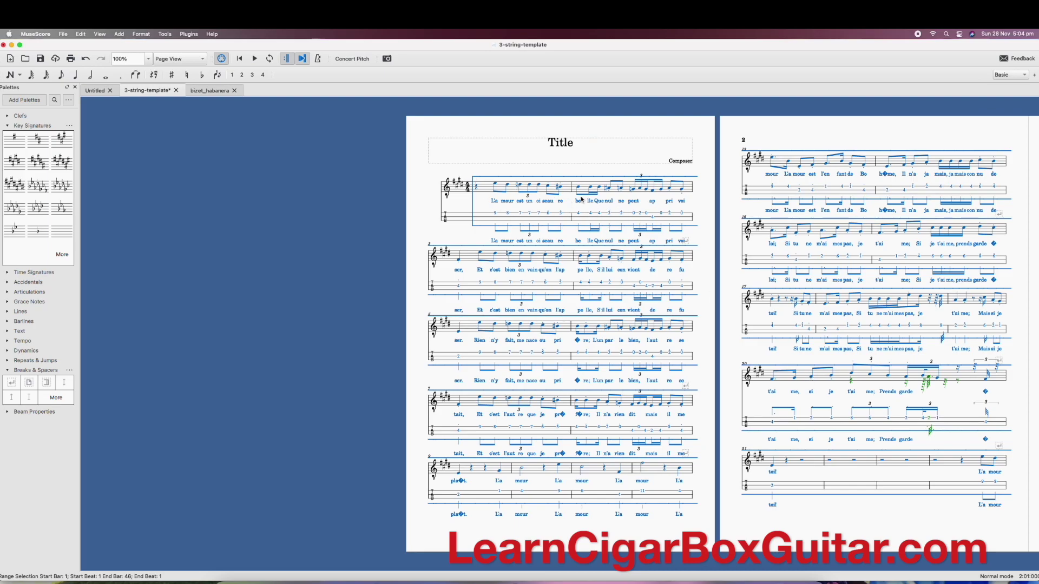
Transpose the score to key, downward, choosing G major / E minor as the target
{"action": "left_click", "coordinate": [166, 34]}
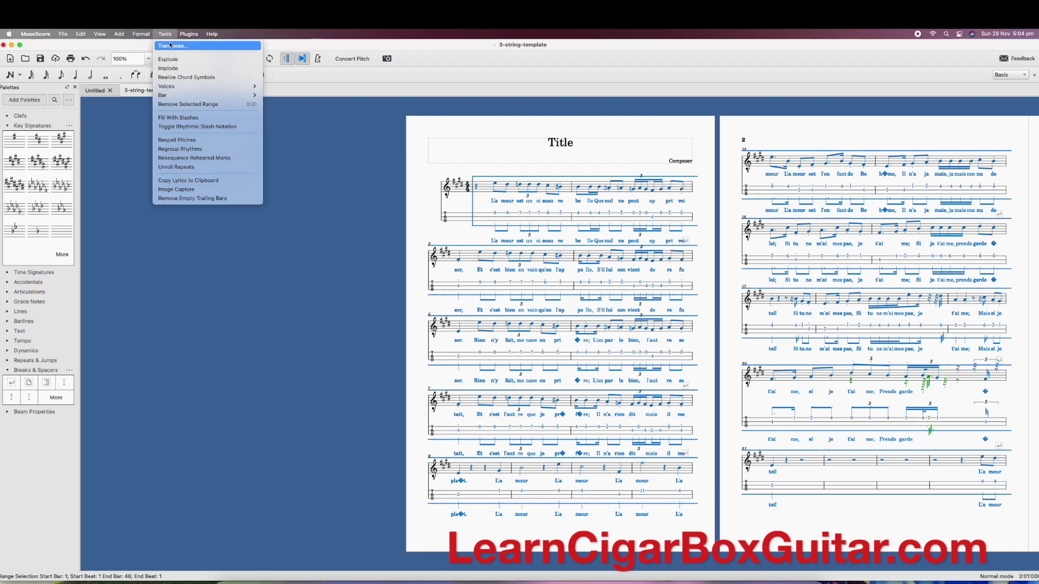
{"action": "left_click", "coordinate": [172, 46]}
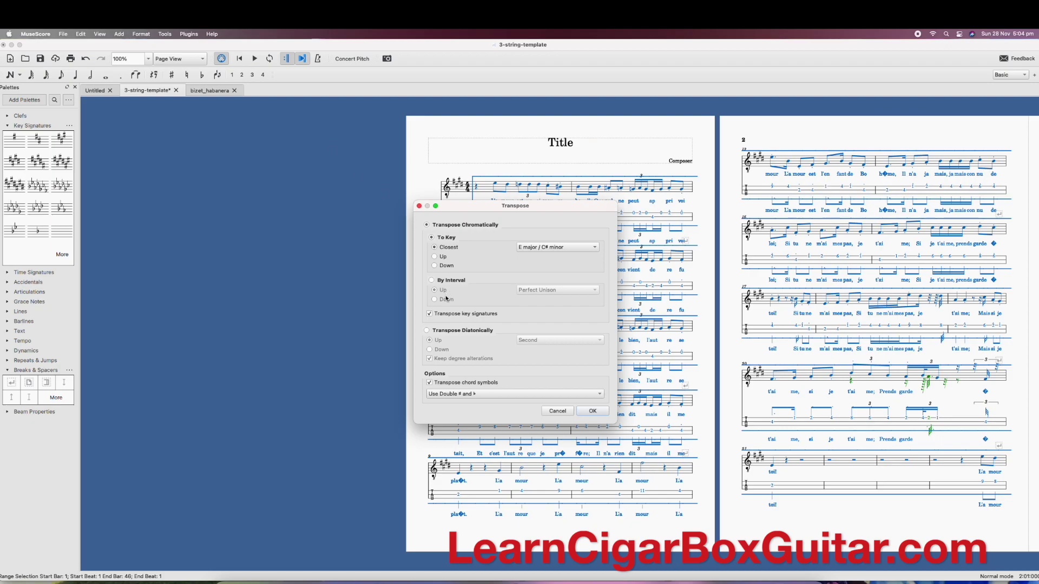
{"action": "left_click", "coordinate": [432, 280]}
{"action": "left_click", "coordinate": [432, 238]}
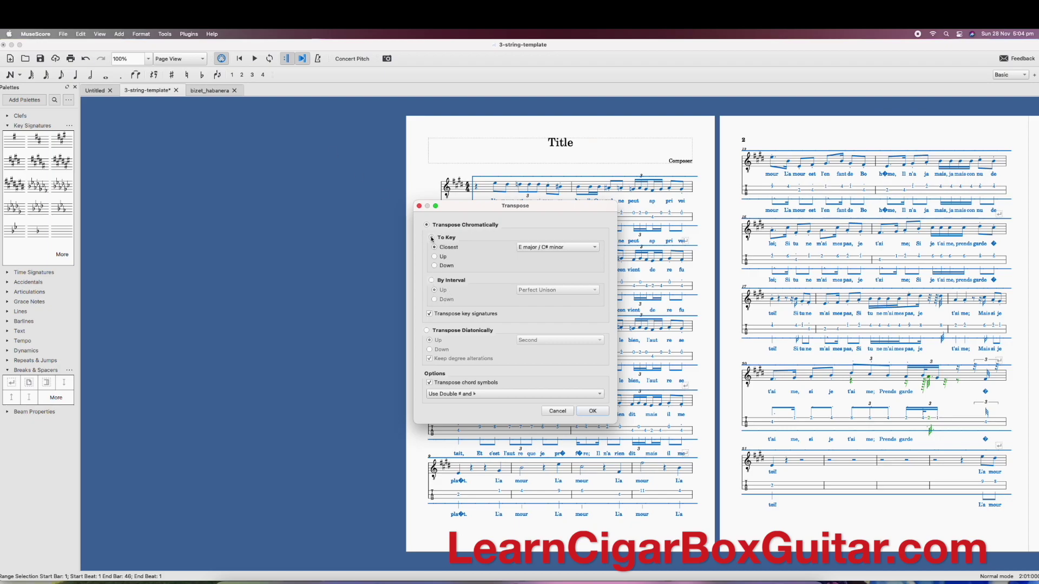
{"action": "left_click", "coordinate": [434, 266]}
{"action": "left_click", "coordinate": [591, 250]}
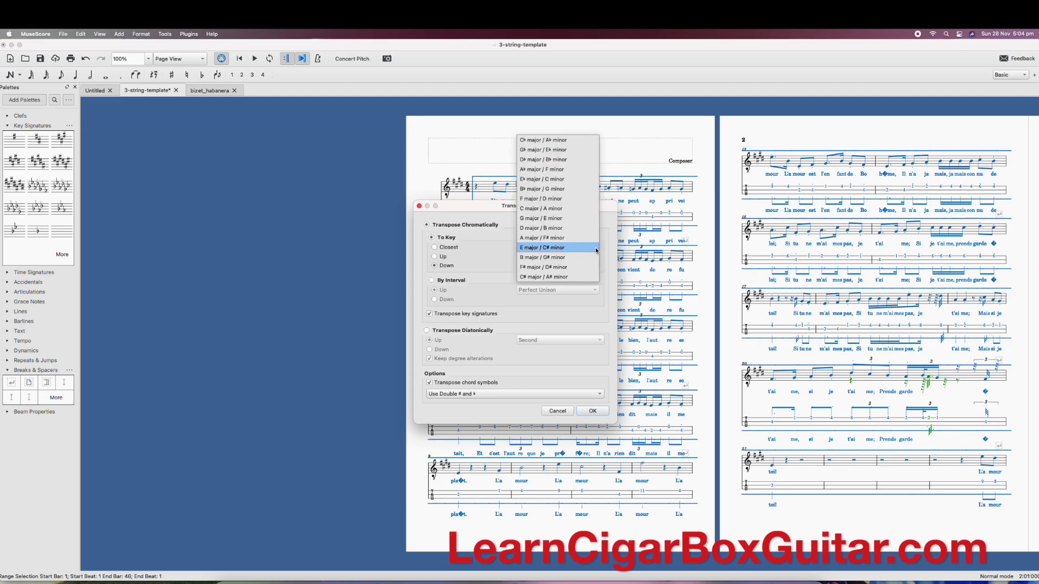
{"action": "left_click", "coordinate": [569, 218]}
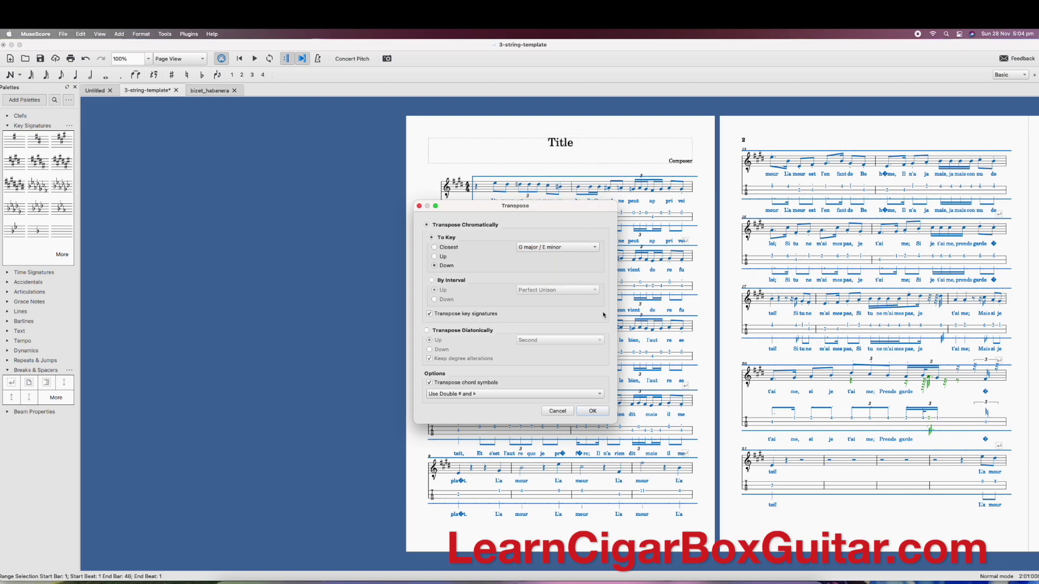
{"action": "left_click", "coordinate": [593, 412]}
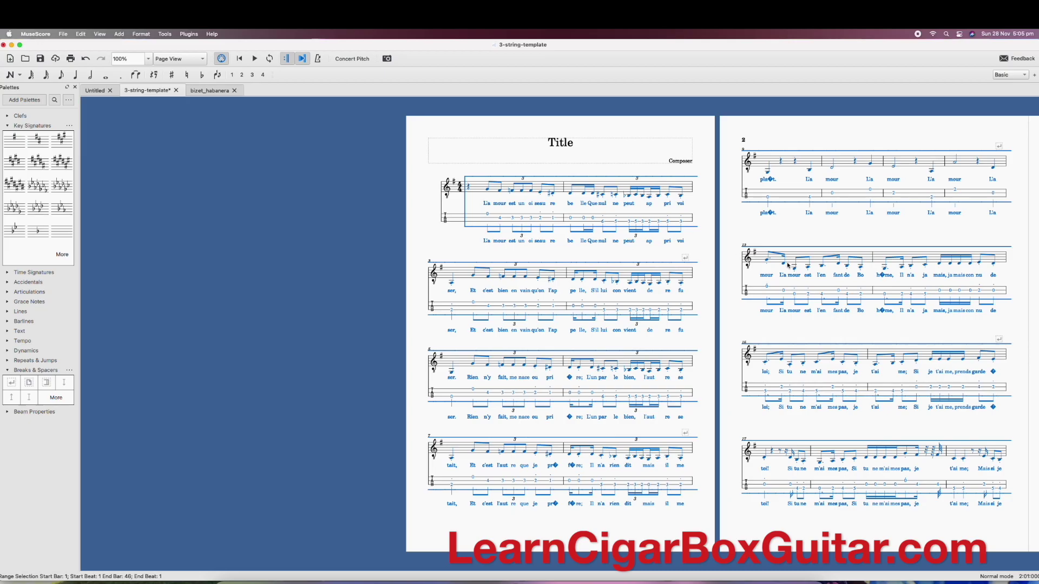
Review every page of the G-major score with its low tab frets, then clear the selection
{"action": "scroll", "coordinate": [964, 337], "scroll_direction": "right", "scroll_amount": 6}
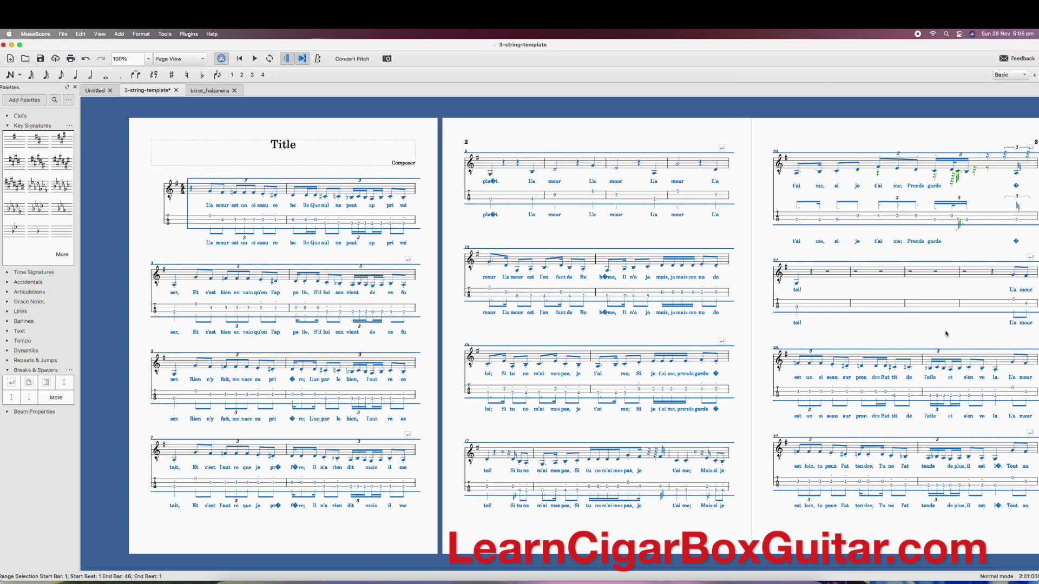
{"action": "scroll", "coordinate": [834, 332], "scroll_direction": "right", "scroll_amount": 3}
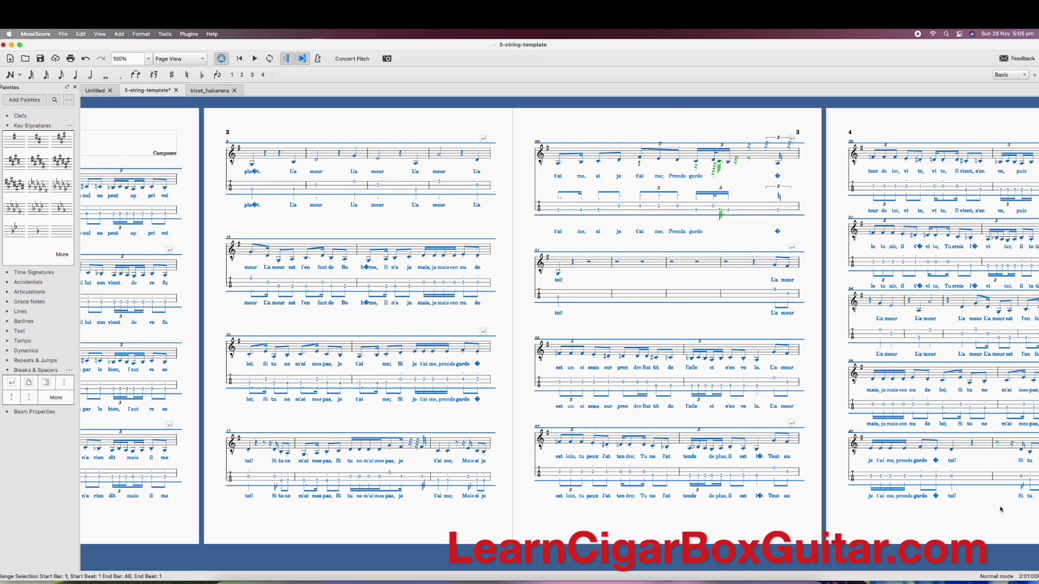
{"action": "scroll", "coordinate": [721, 443], "scroll_direction": "right", "scroll_amount": 5}
{"action": "scroll", "coordinate": [721, 443], "scroll_direction": "down", "scroll_amount": 2}
{"action": "scroll", "coordinate": [825, 372], "scroll_direction": "left", "scroll_amount": 6}
{"action": "scroll", "coordinate": [825, 373], "scroll_direction": "up", "scroll_amount": 2}
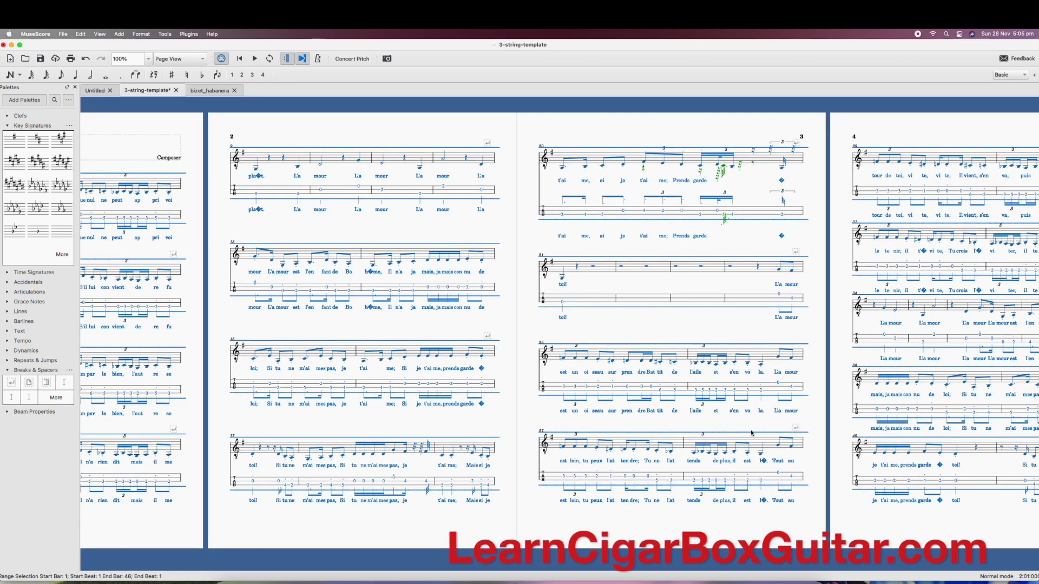
{"action": "left_click_drag", "start_coordinate": [983, 506], "coordinate": [764, 469]}
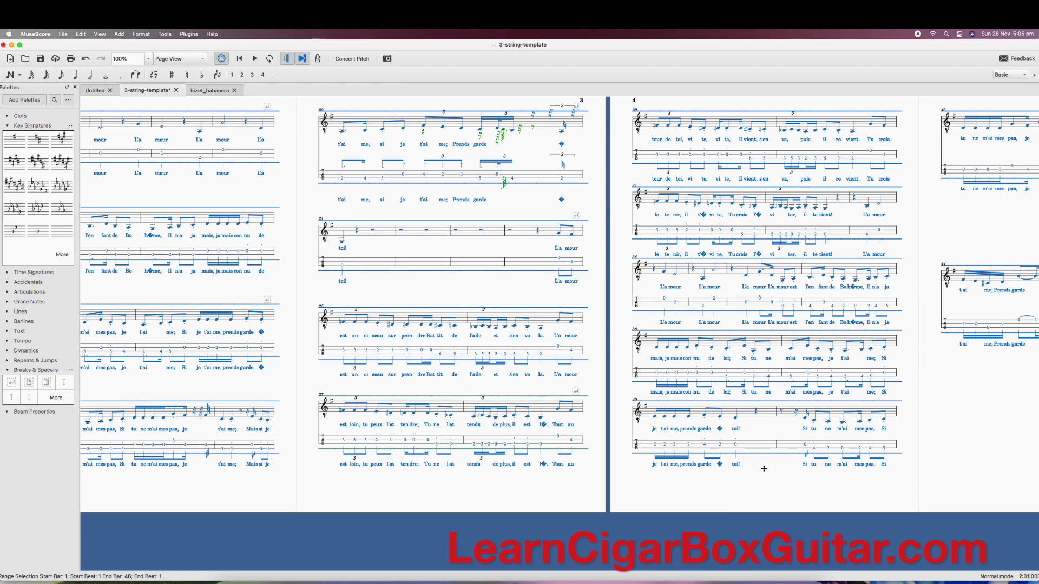
{"action": "scroll", "coordinate": [764, 469], "scroll_direction": "left", "scroll_amount": 6}
{"action": "left_click_drag", "start_coordinate": [676, 303], "coordinate": [937, 340]}
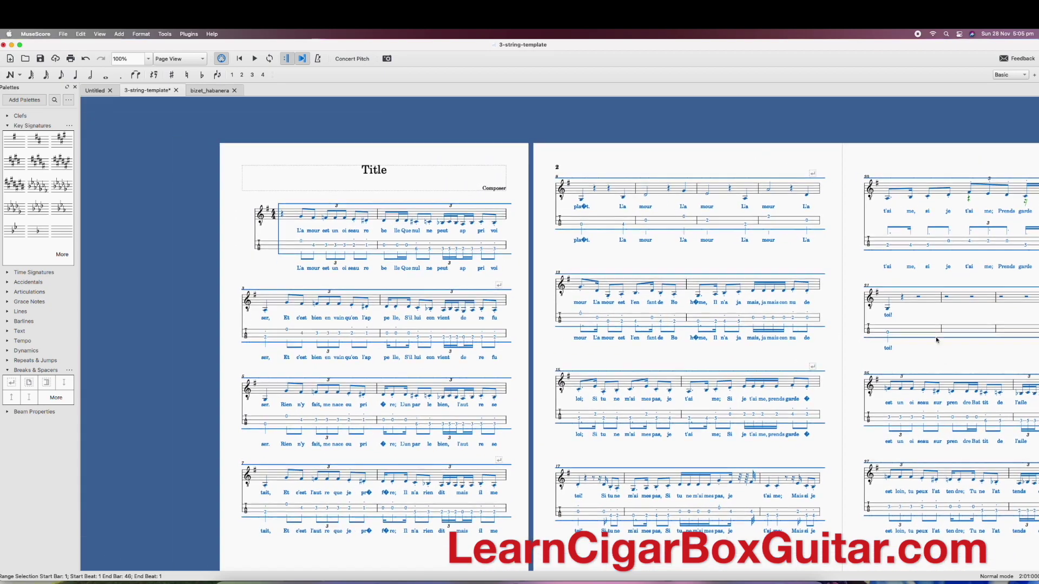
{"action": "left_click_drag", "start_coordinate": [596, 261], "coordinate": [554, 243]}
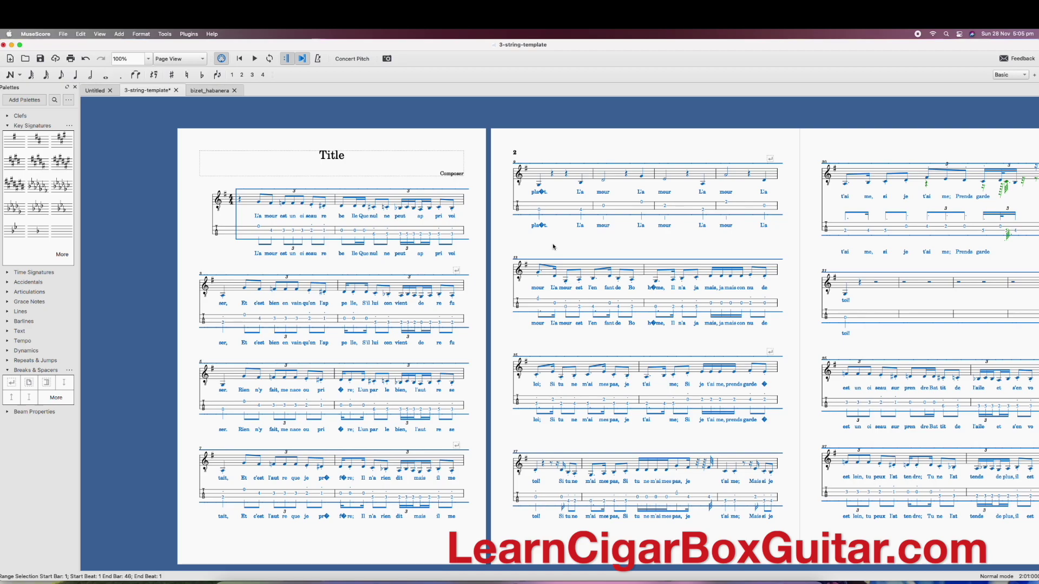
{"action": "key", "text": "Escape"}
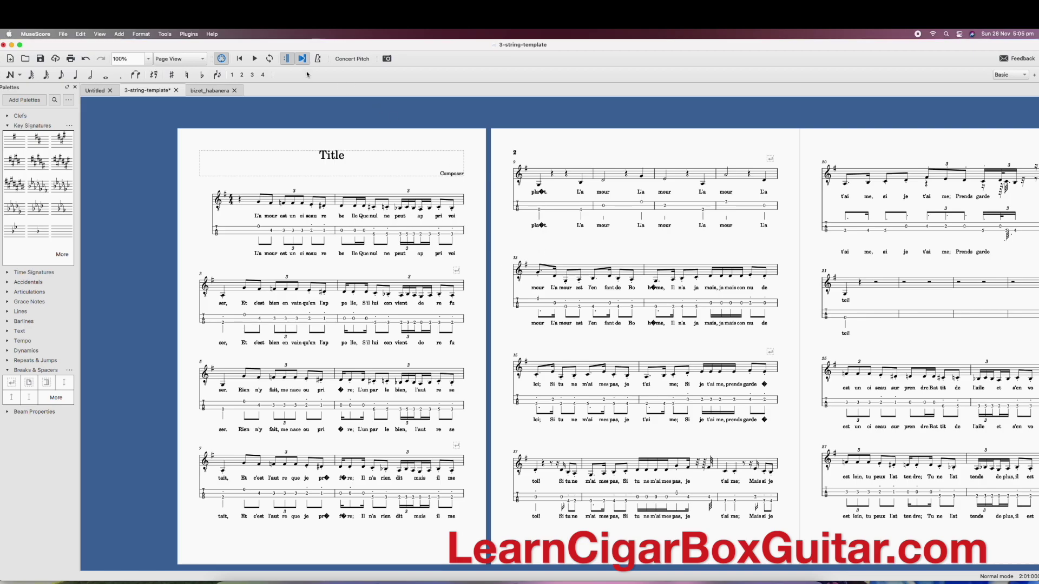
Add a ♩=80 tempo mark on bar 1's first rest, playing the opening before and after
{"action": "left_click", "coordinate": [256, 61]}
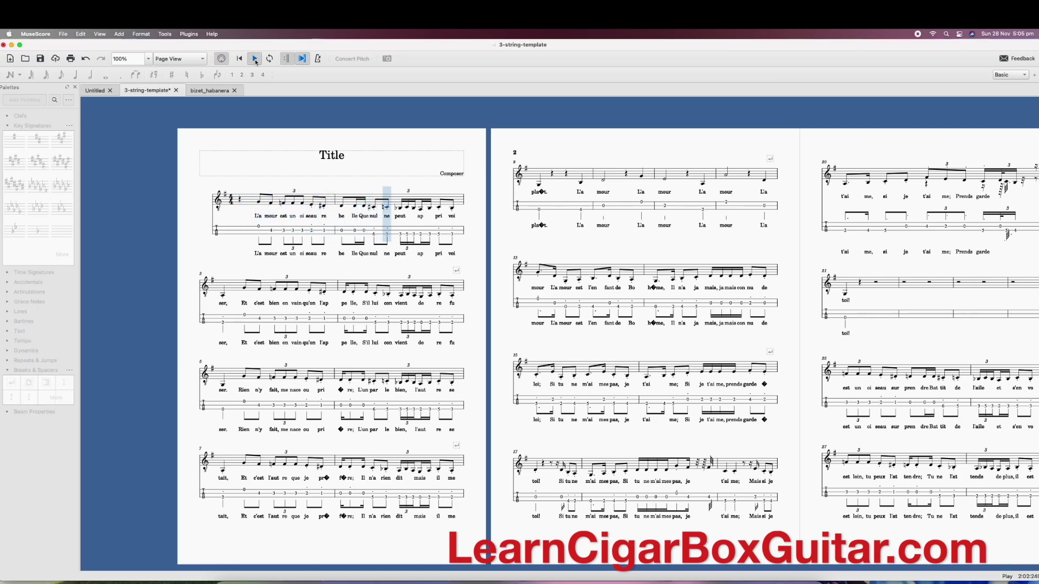
{"action": "left_click", "coordinate": [256, 59]}
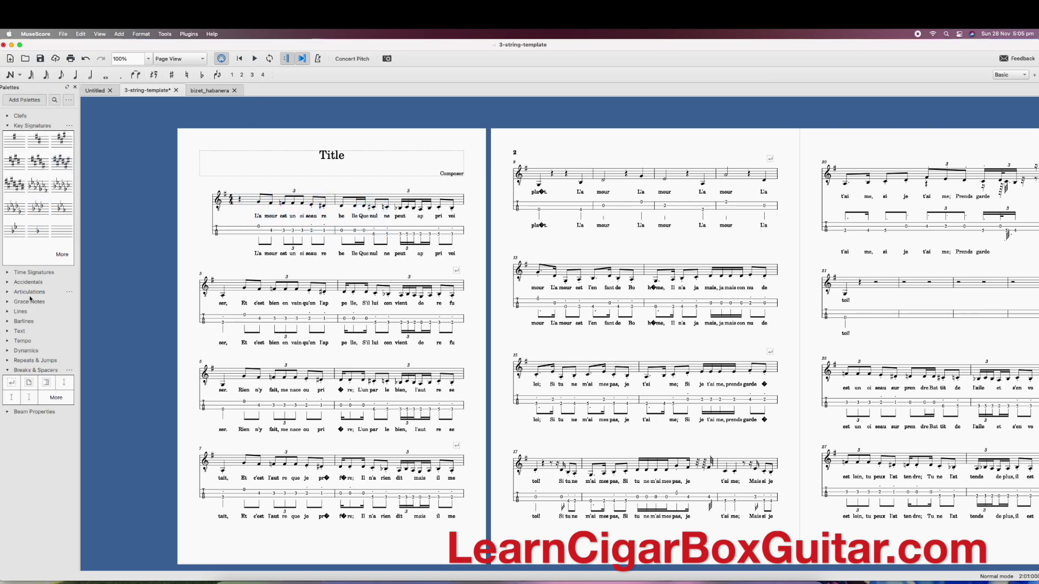
{"action": "left_click", "coordinate": [18, 341]}
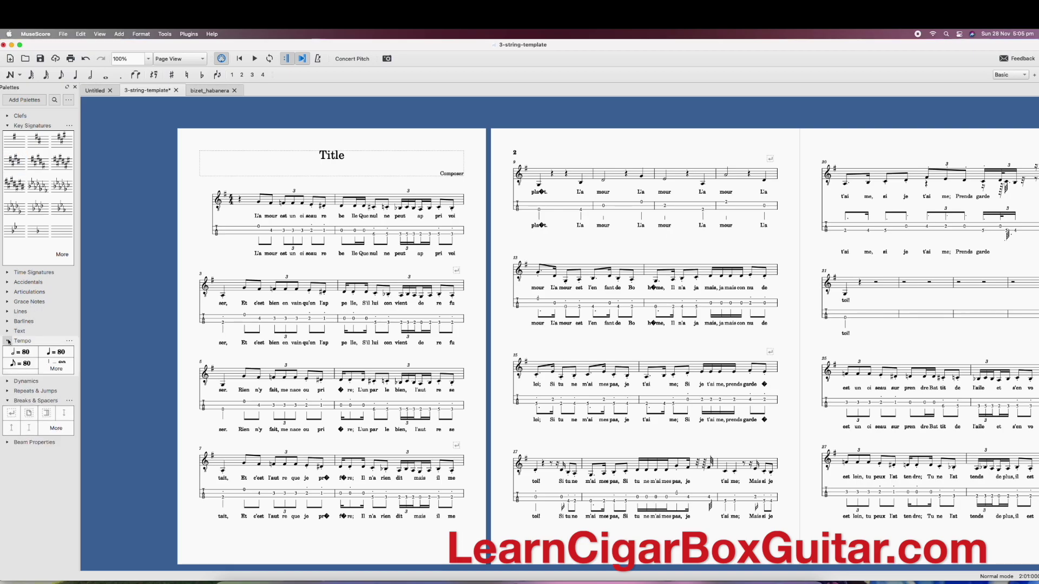
{"action": "left_click", "coordinate": [56, 355]}
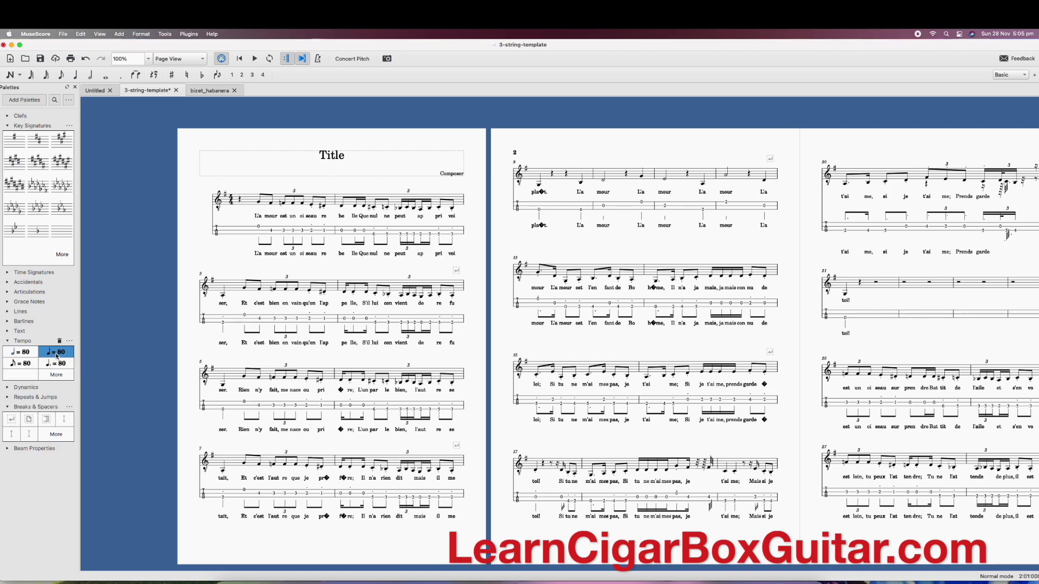
{"action": "left_click", "coordinate": [241, 201]}
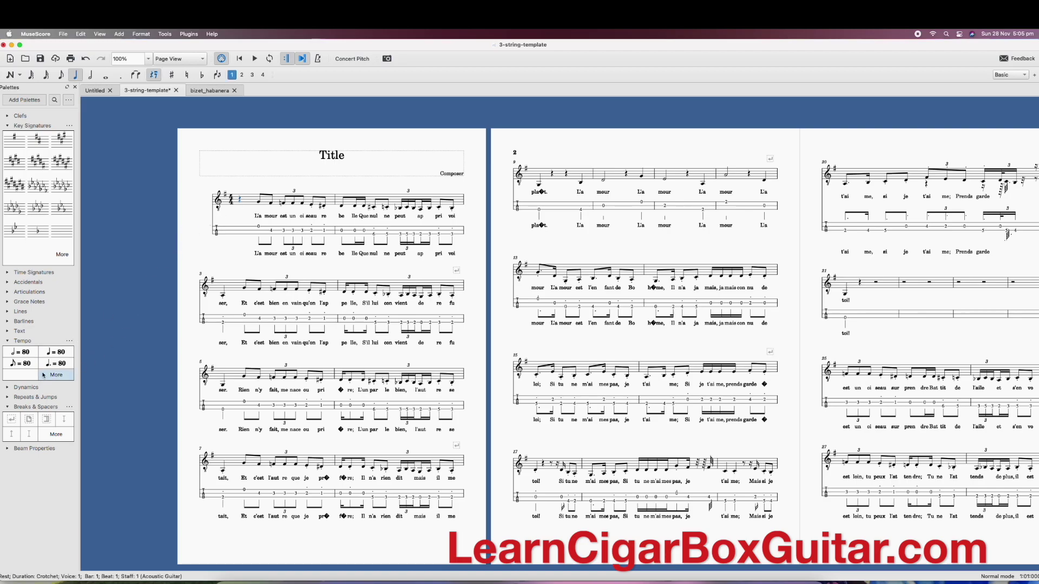
{"action": "left_click_drag", "start_coordinate": [67, 354], "coordinate": [240, 184]}
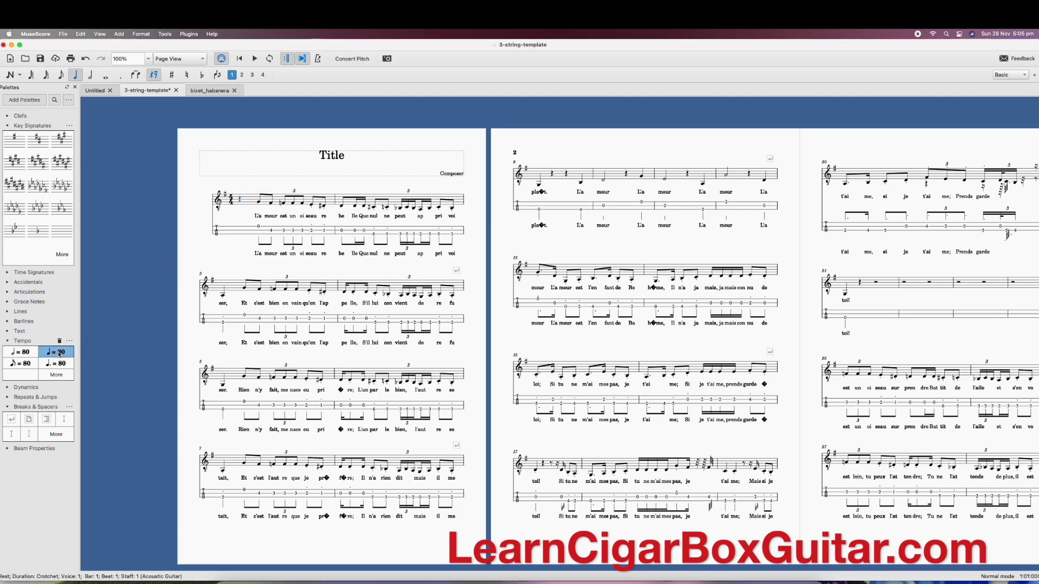
{"action": "left_click", "coordinate": [59, 356]}
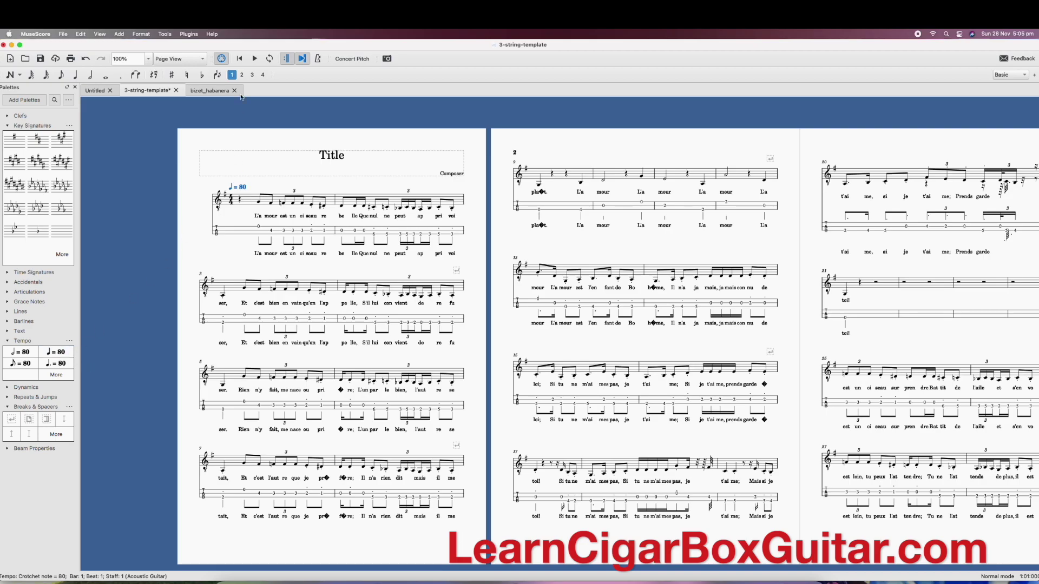
{"action": "left_click", "coordinate": [254, 58]}
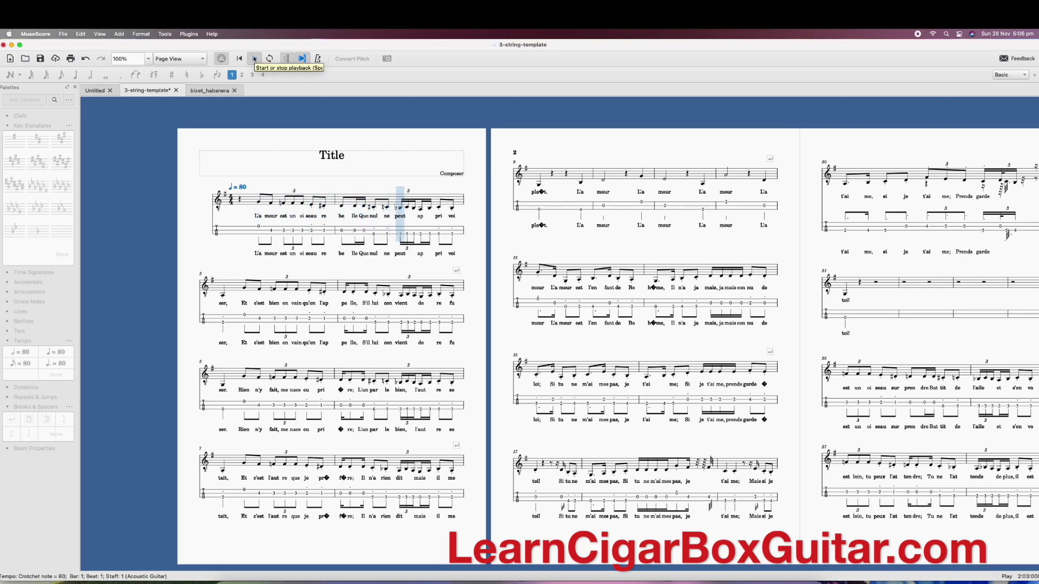
{"action": "left_click", "coordinate": [254, 59]}
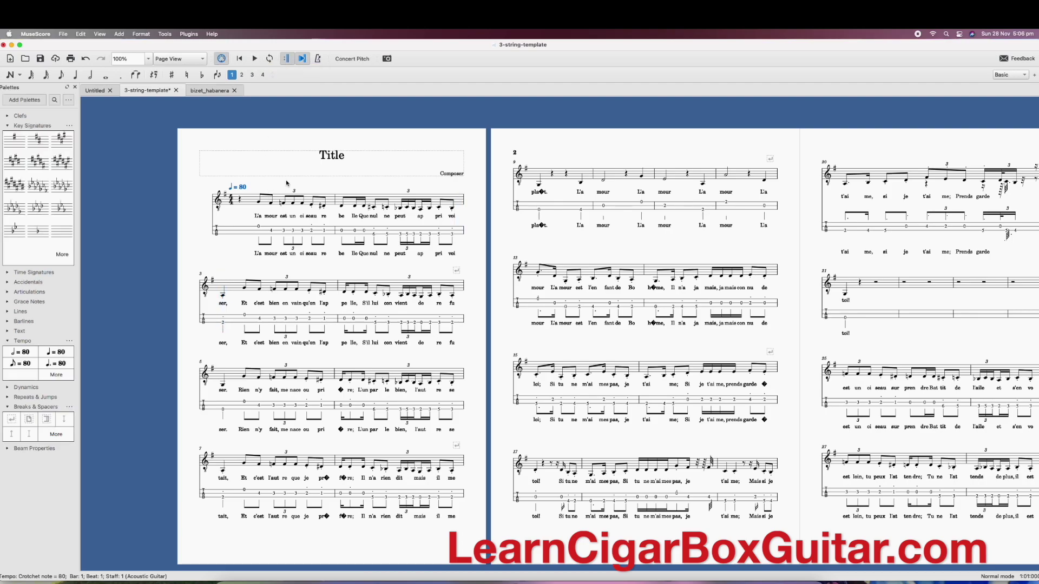
Deselect the newly added ♩=80 tempo mark
{"action": "key", "text": "Escape"}
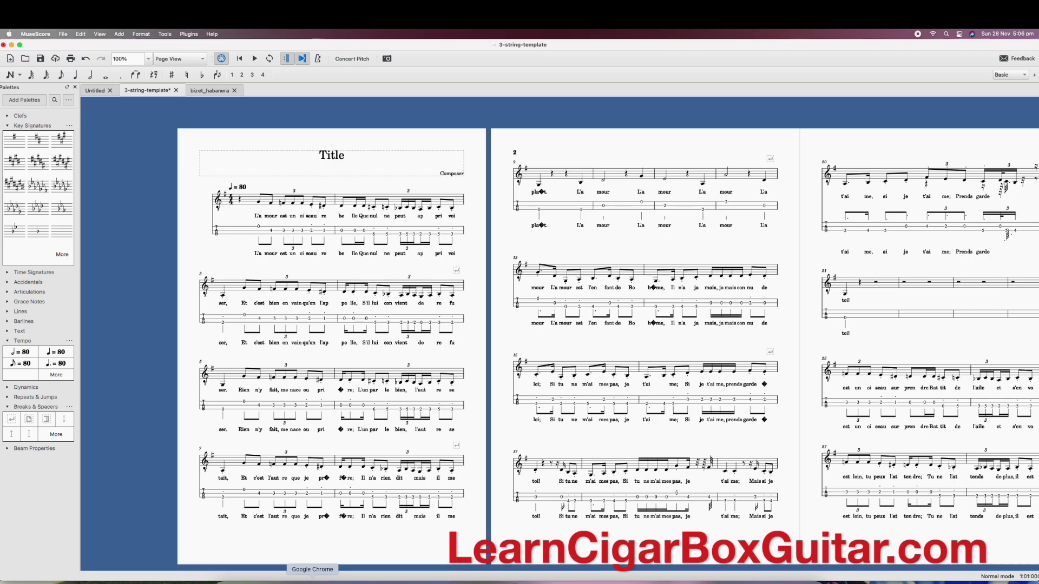
Bring Chrome forward, look at the 3-string-template.mscz Drive tab, and return to the tabs tutorial
{"action": "left_click", "coordinate": [310, 580]}
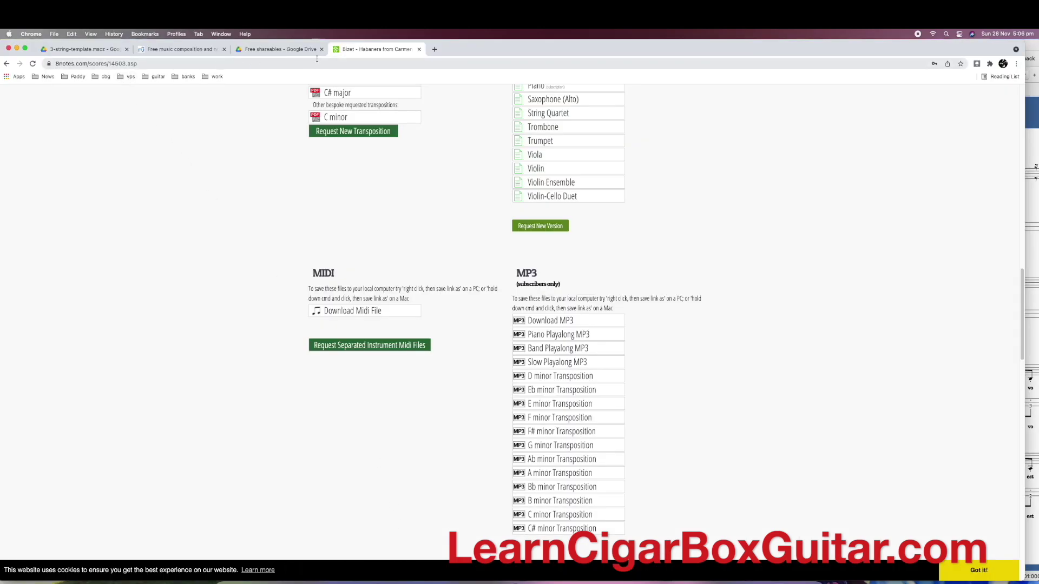
{"action": "left_click", "coordinate": [88, 46]}
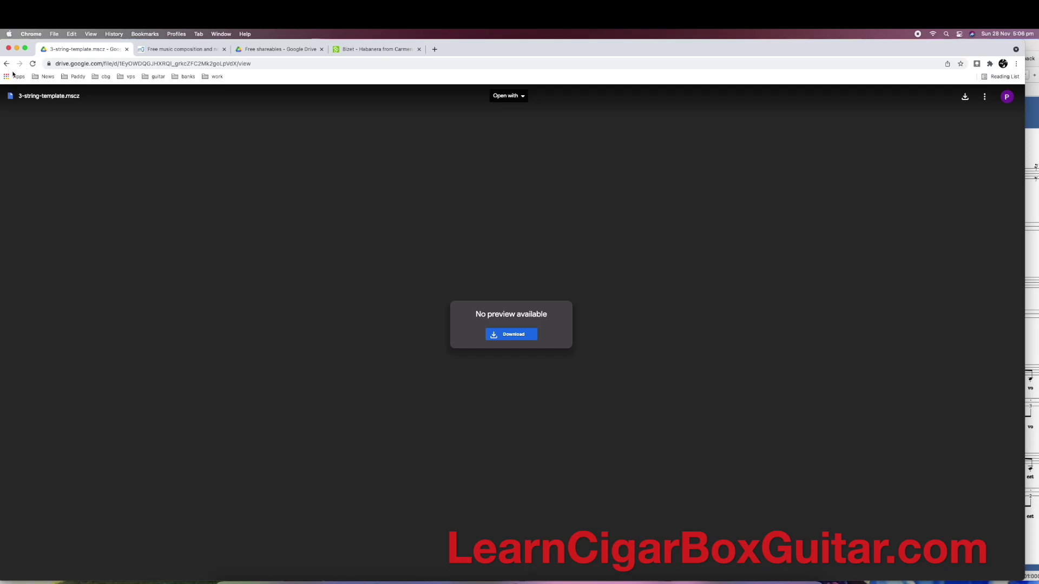
{"action": "left_click", "coordinate": [7, 65]}
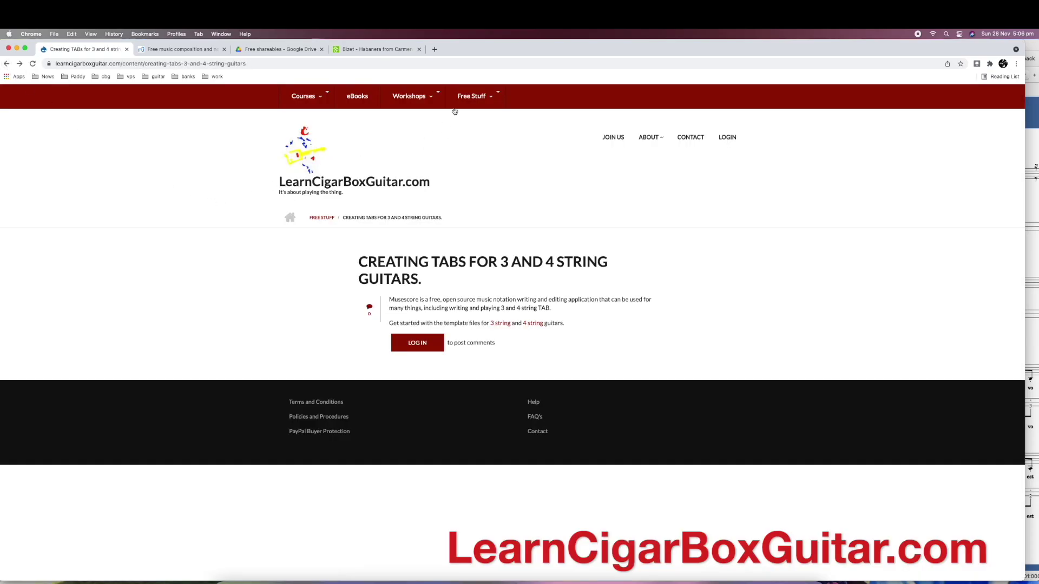
Open LearnCigarBoxGuitar's Free Stuff > Theory Course page, then switch to the MuseScore.org home tab
{"action": "mouse_move", "coordinate": [473, 101]}
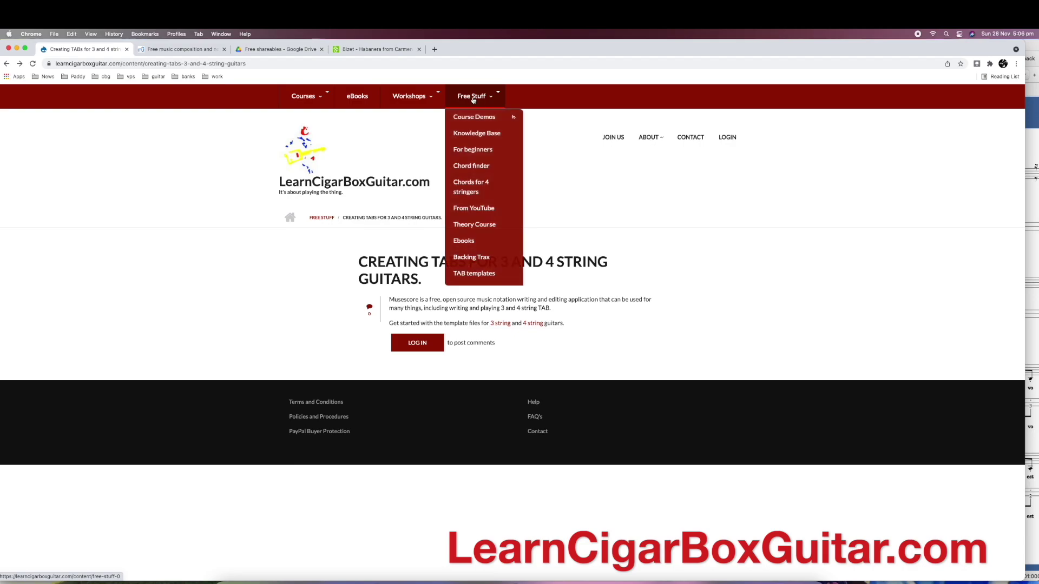
{"action": "left_click", "coordinate": [485, 228]}
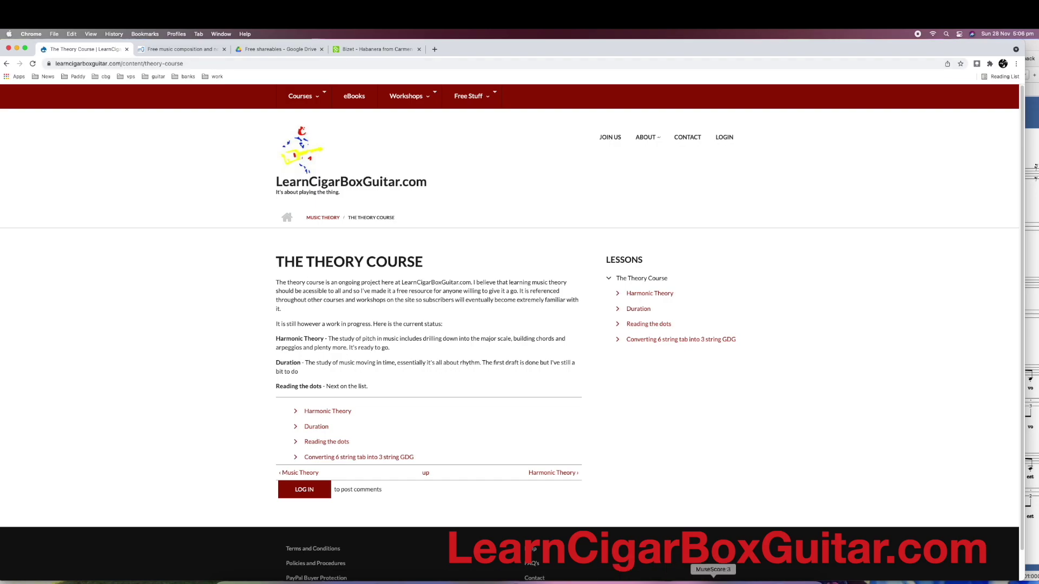
{"action": "left_click", "coordinate": [187, 50]}
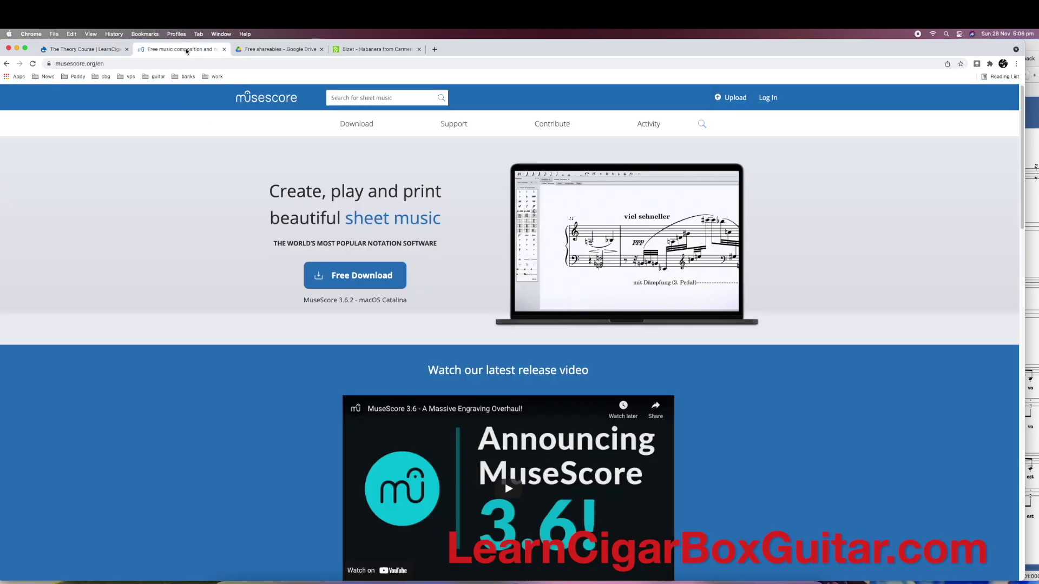